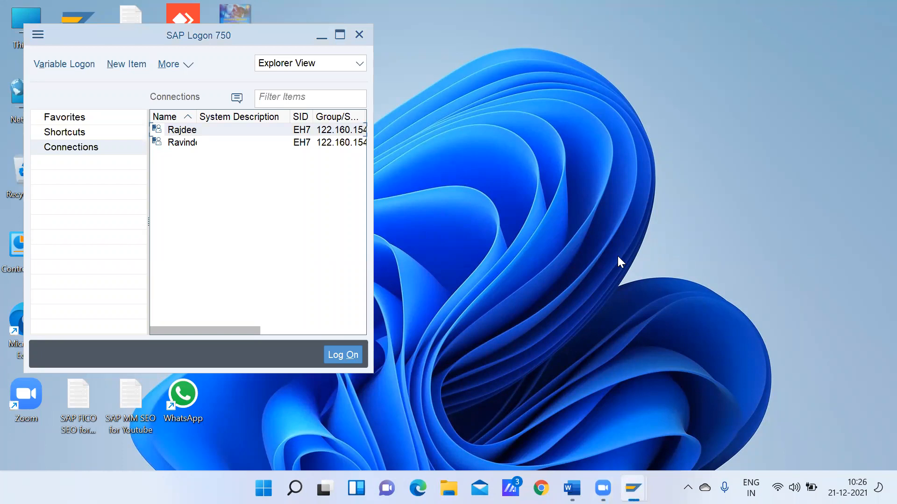
# Minimize the SAP Logon window and switch to the open Display IMG window
pyautogui.click(321, 36)
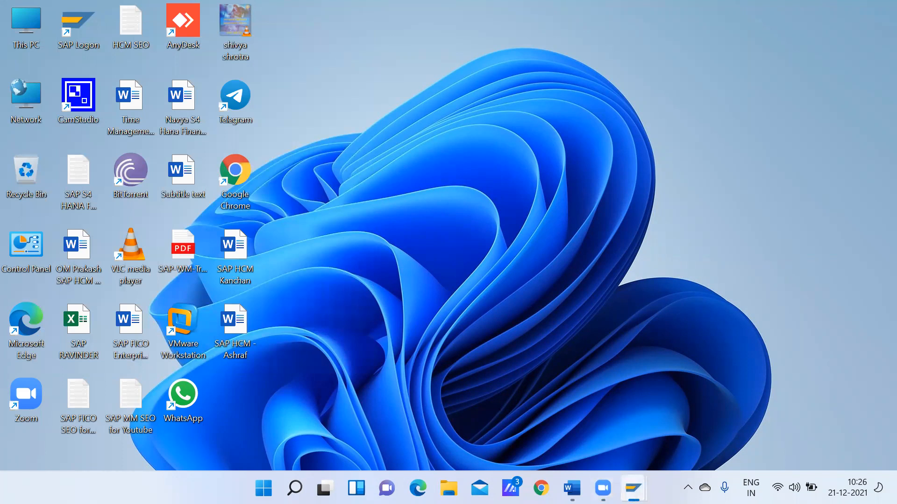
pyautogui.moveTo(633, 488)
pyautogui.click(647, 428)
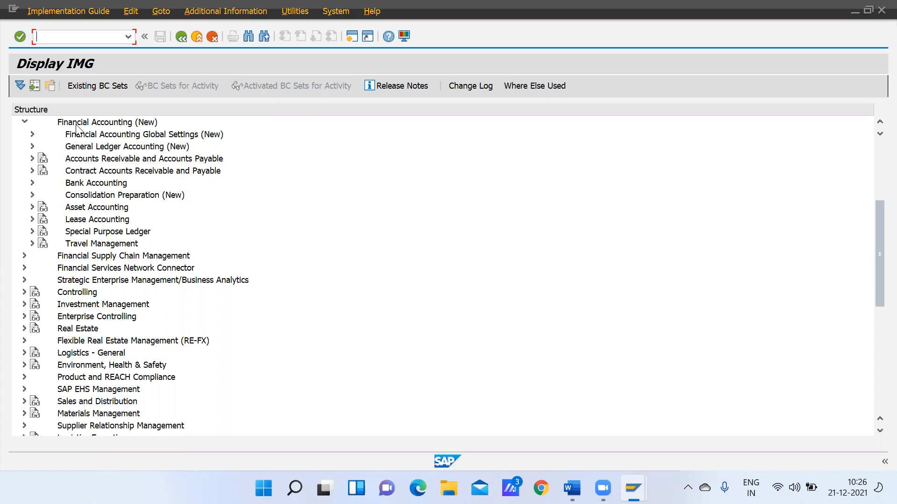
# Expand Financial Accounting Global Settings (New) and its Document node in the IMG, and select Document Types
pyautogui.click(88, 136)
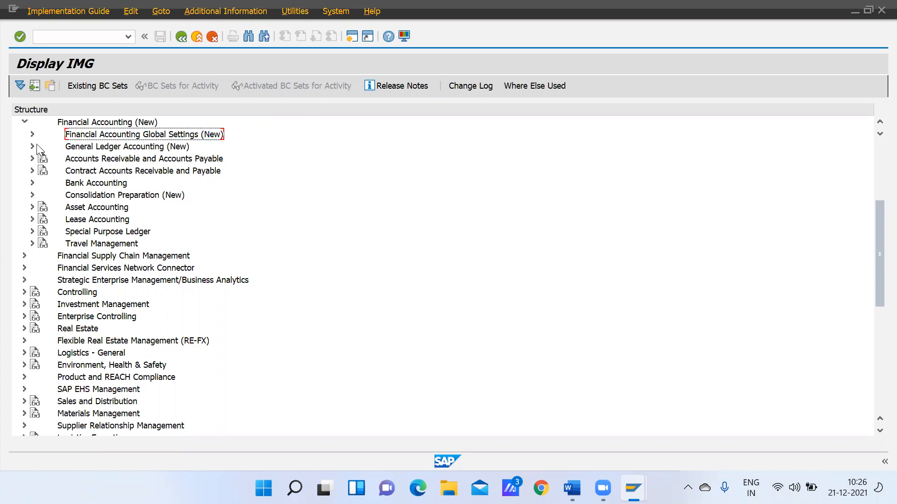
pyautogui.click(34, 134)
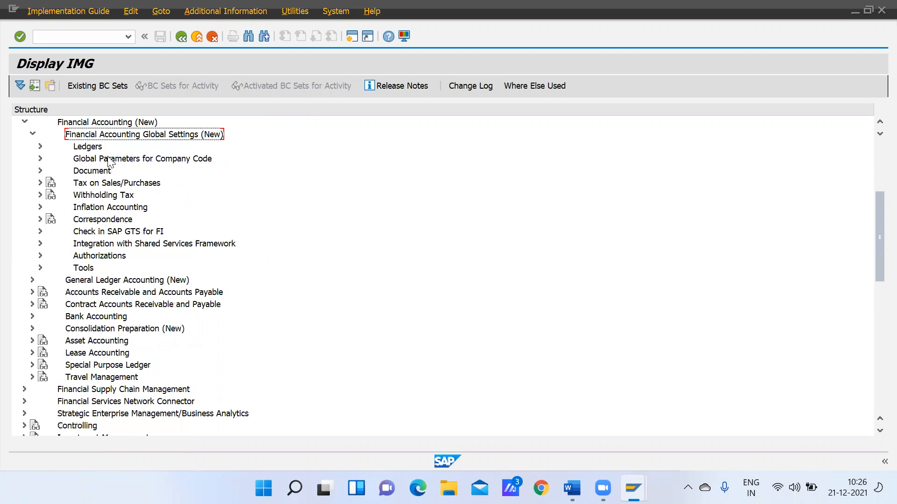
pyautogui.click(95, 172)
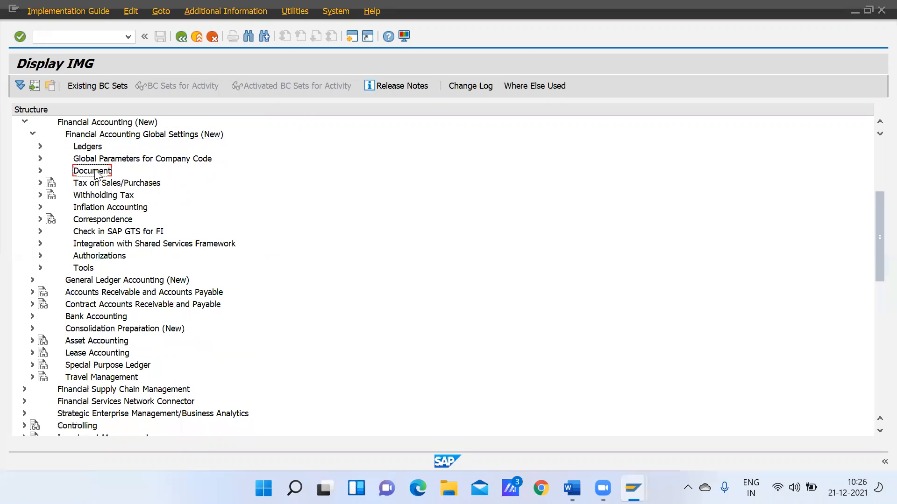
pyautogui.click(40, 171)
pyautogui.click(48, 183)
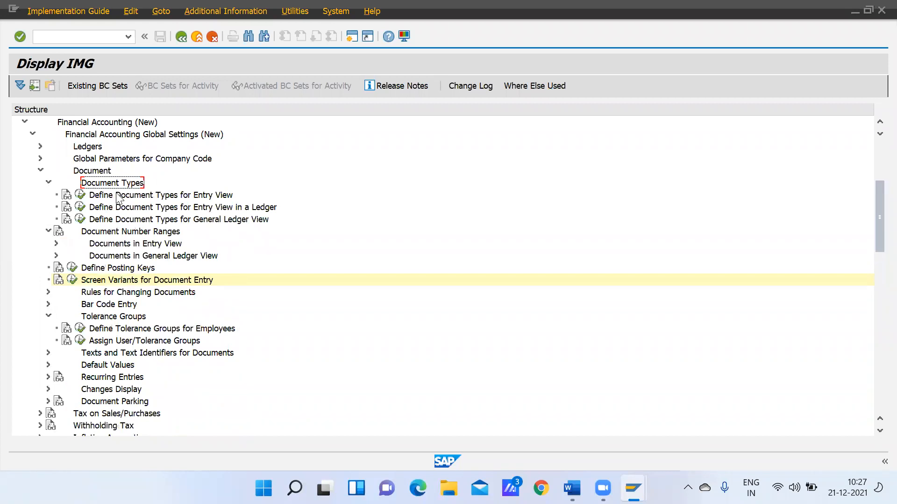
# Review the three Document Types activities and open Define Document Types for Entry View
pyautogui.click(175, 210)
pyautogui.click(189, 220)
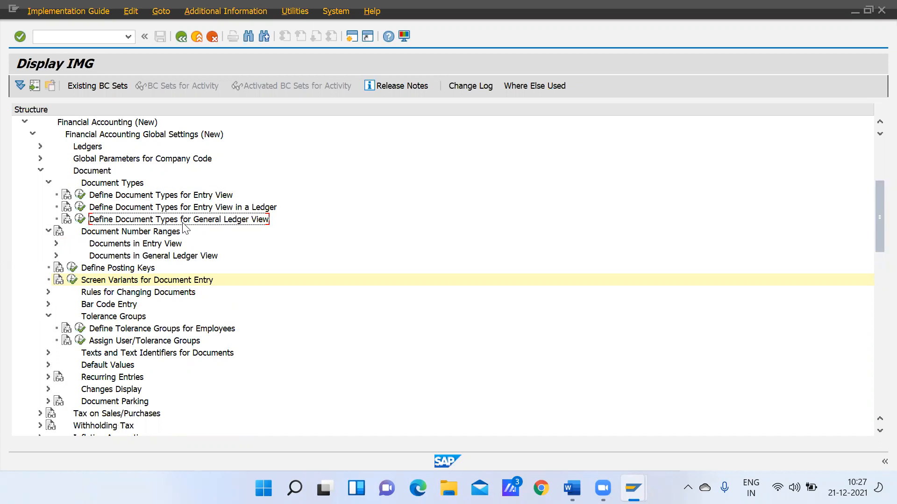
pyautogui.click(220, 208)
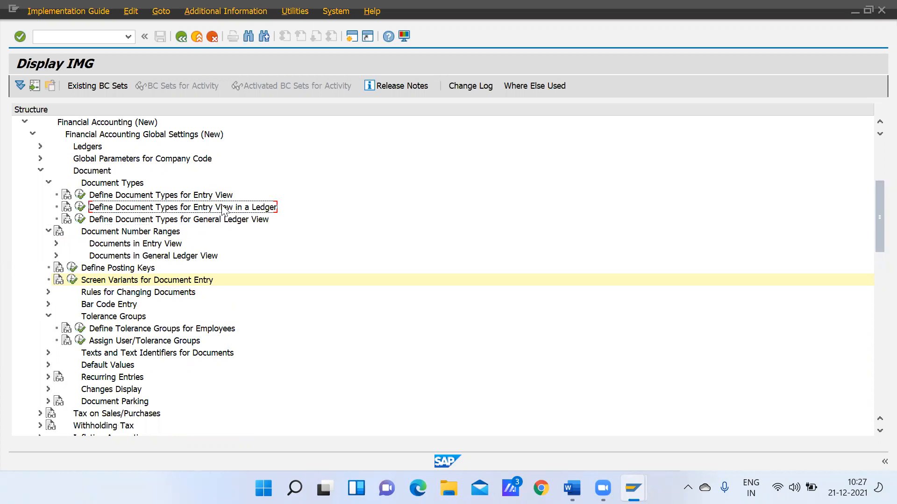
pyautogui.click(237, 222)
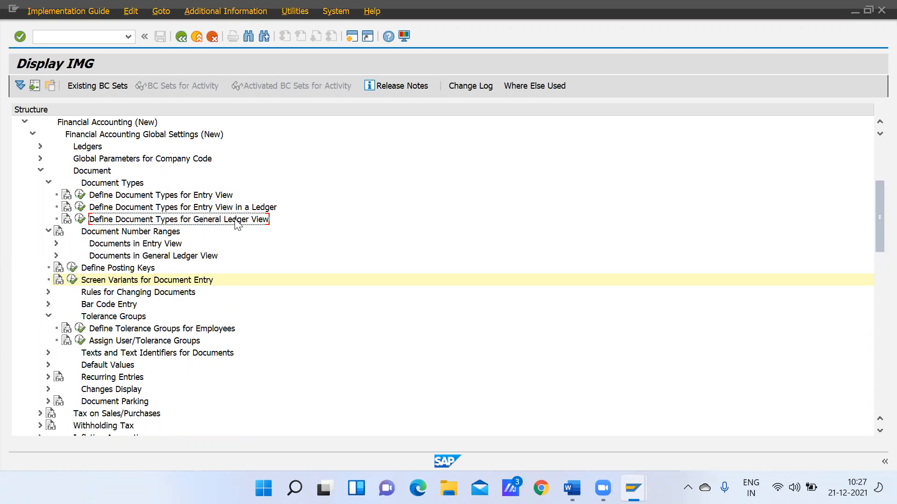
pyautogui.click(208, 197)
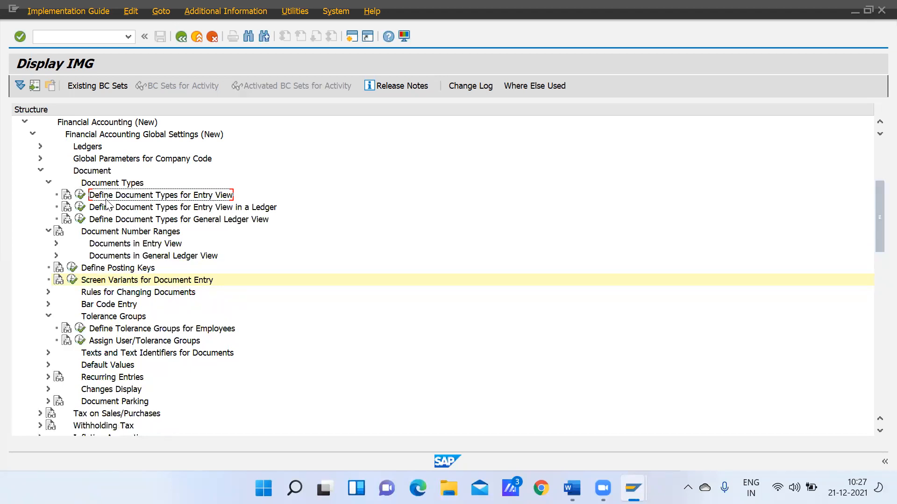
pyautogui.click(81, 196)
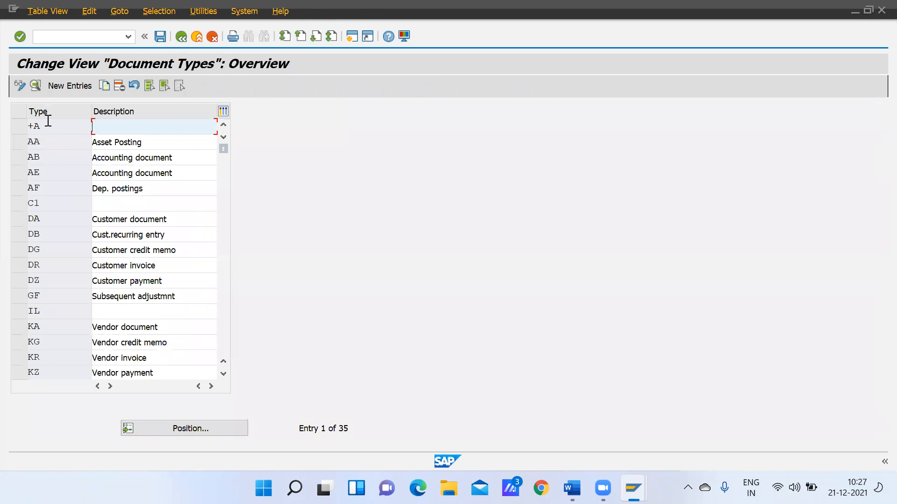
# Mark document types AA, AB, AE and SA in the overview to examine the asset, accounting and G/L entries
pyautogui.click(19, 141)
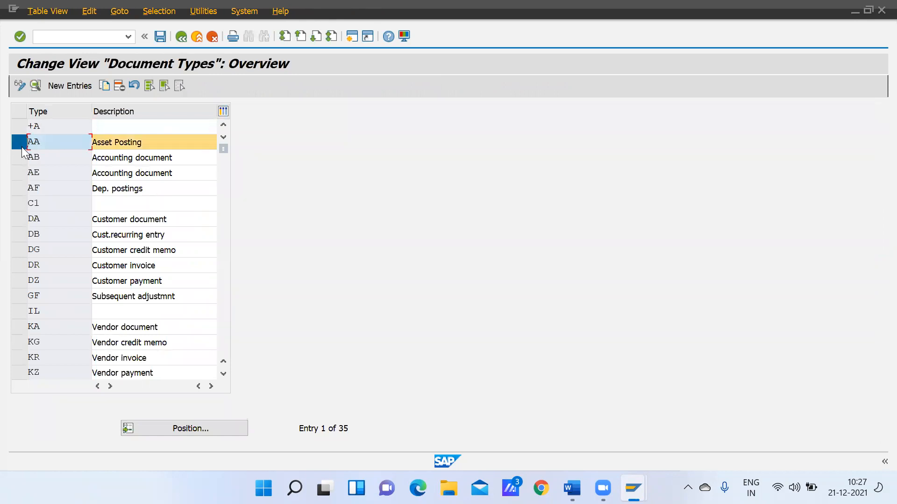
pyautogui.click(19, 158)
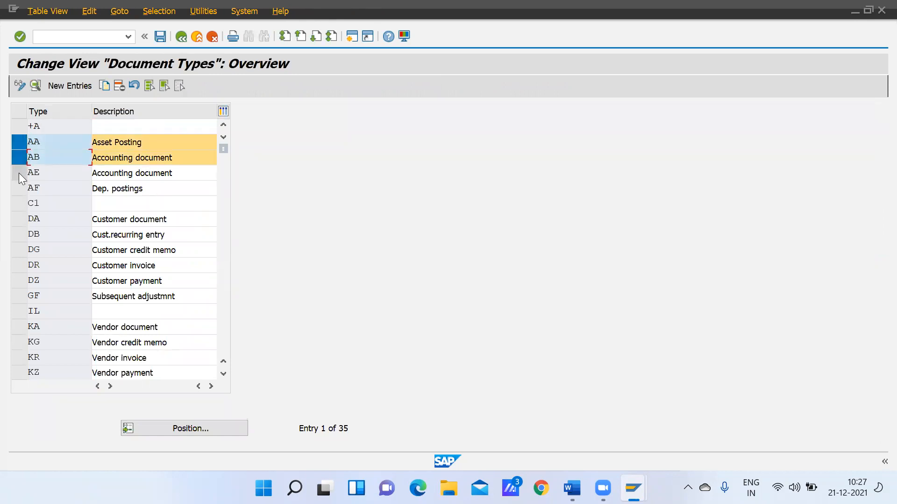
pyautogui.click(19, 173)
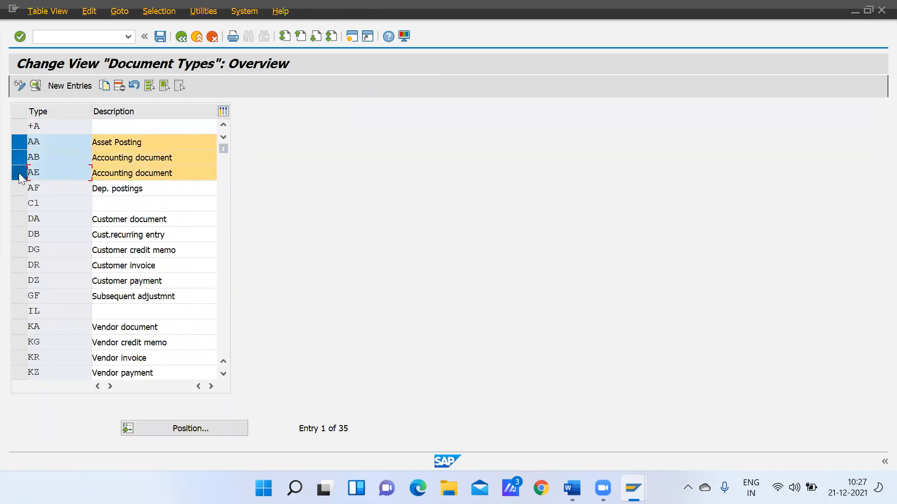
pyautogui.click(113, 143)
pyautogui.click(55, 141)
pyautogui.scroll(-5, 220, 337)
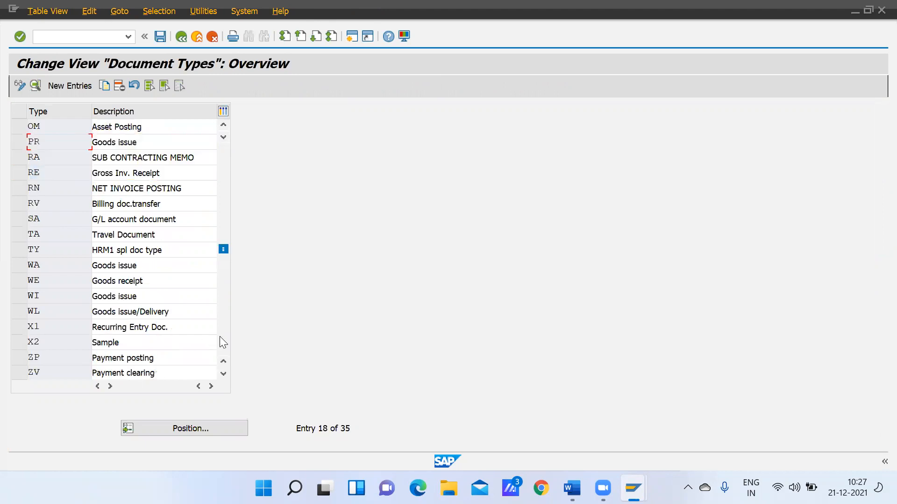
pyautogui.click(15, 218)
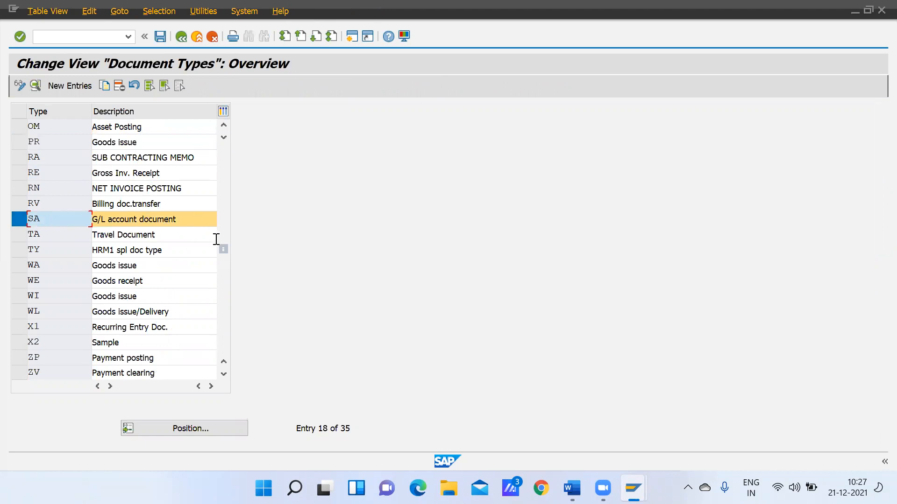
pyautogui.scroll(5, 226, 168)
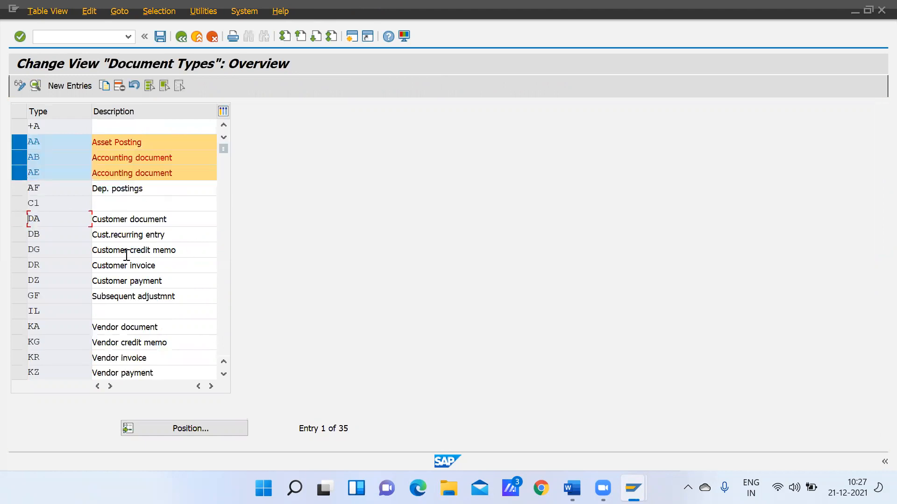
# Mark customer document types DR and DZ and vendor document types KA, KG, KR and KZ in the overview
pyautogui.click(21, 265)
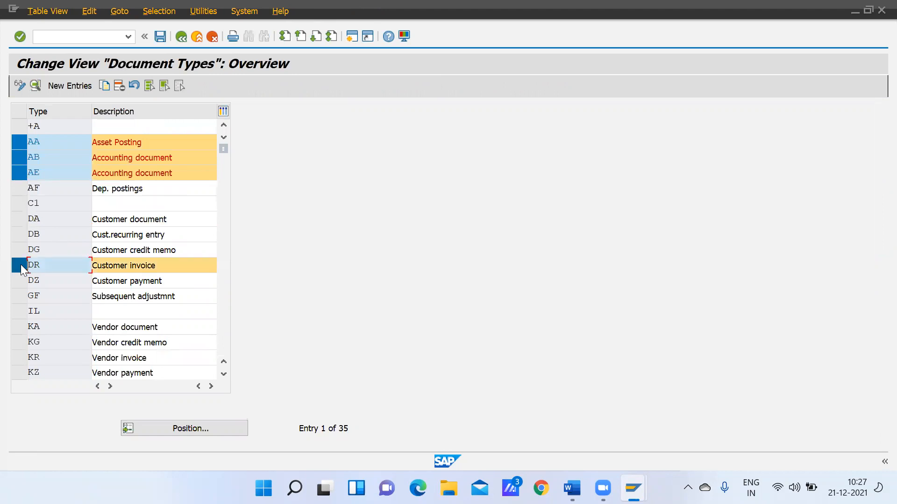
pyautogui.click(20, 280)
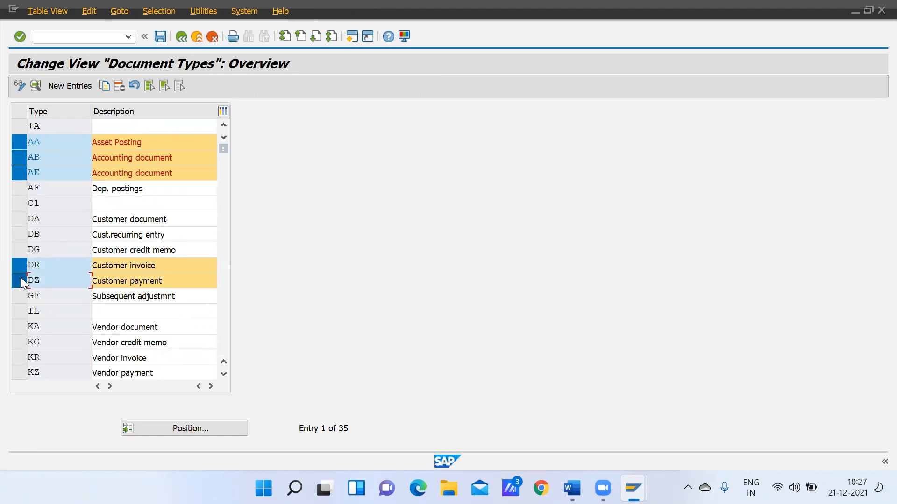
pyautogui.click(21, 327)
pyautogui.click(20, 343)
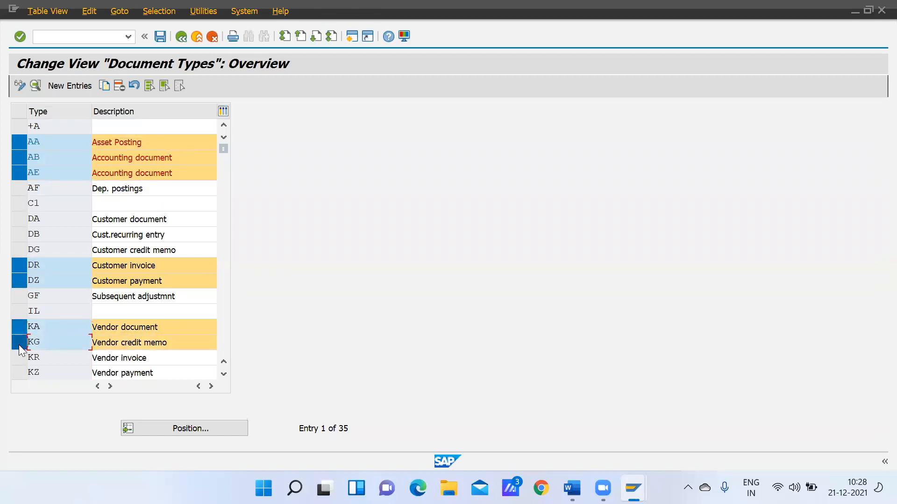
pyautogui.click(20, 357)
pyautogui.click(19, 373)
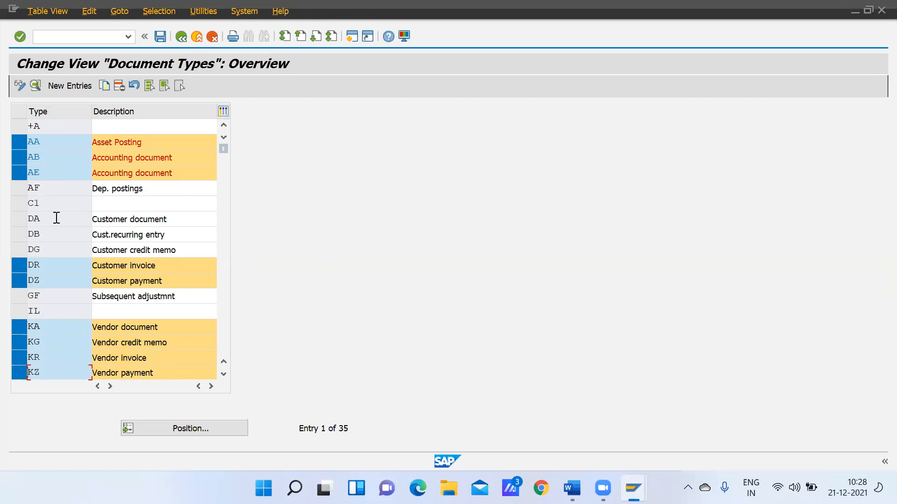
# Start a new document type entry with document type SA and reverse document type AB
pyautogui.click(72, 85)
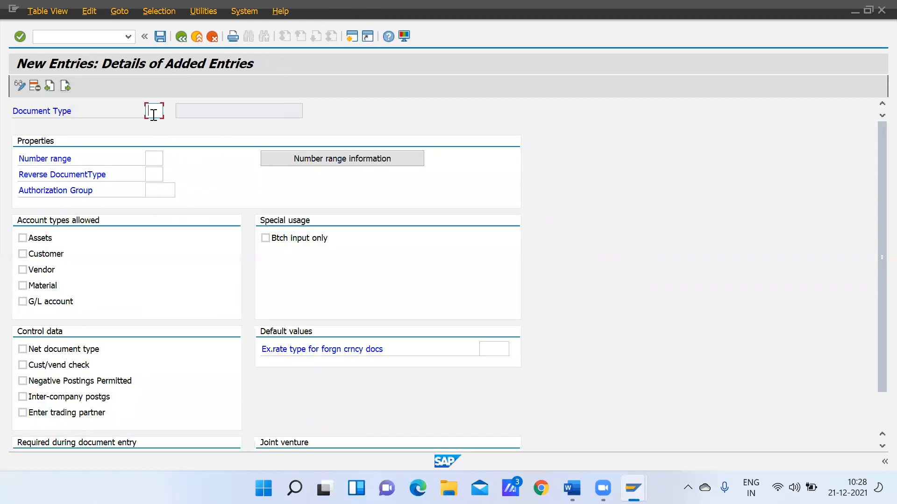
pyautogui.click(153, 160)
pyautogui.click(154, 174)
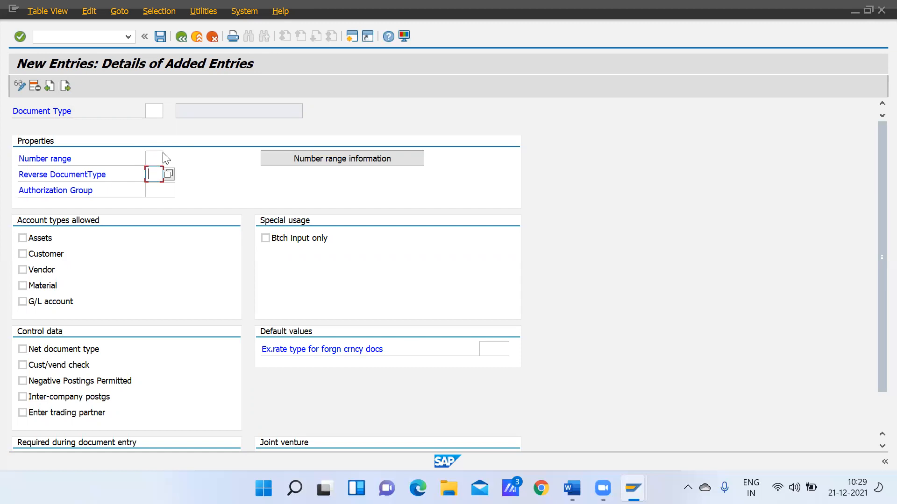
pyautogui.click(157, 110)
pyautogui.write('sa')
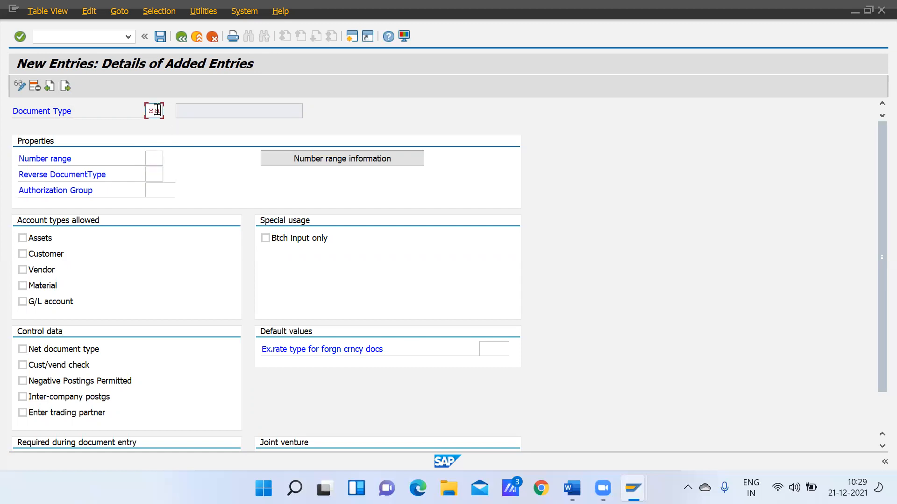
pyautogui.click(152, 175)
pyautogui.write('sb')
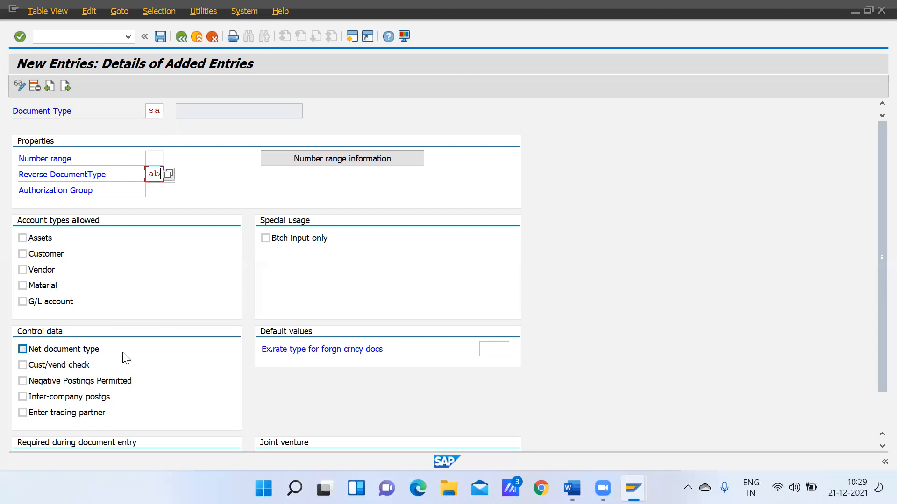
# Enable Net document type, Cust/vend check and Negative Postings Permitted in the new entry's control data
pyautogui.click(24, 363)
pyautogui.click(23, 381)
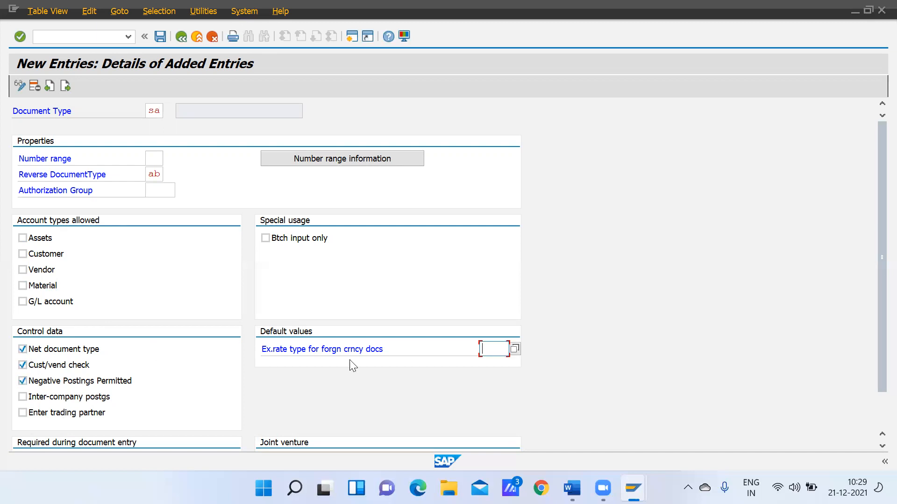
pyautogui.moveTo(875, 319); pyautogui.dragTo(874, 240)
# Discard the new SA document type entry and return to the Display IMG structure
pyautogui.click(178, 37)
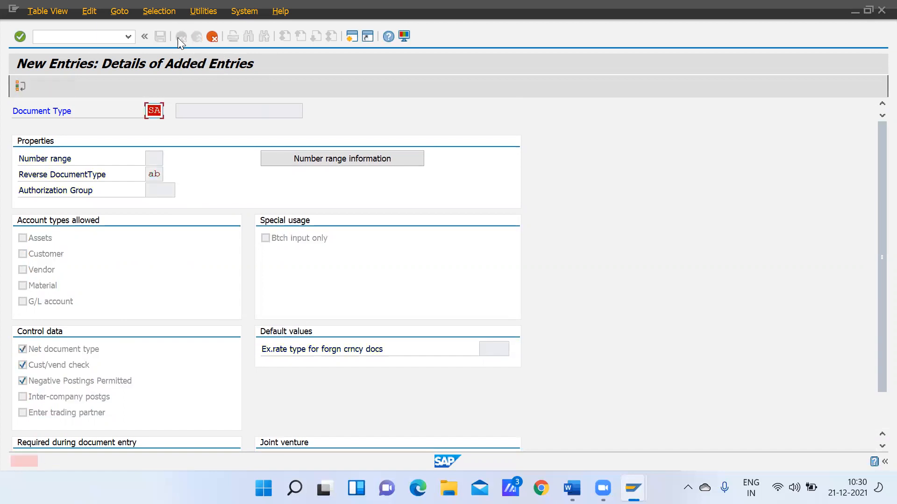
pyautogui.click(213, 37)
pyautogui.click(247, 254)
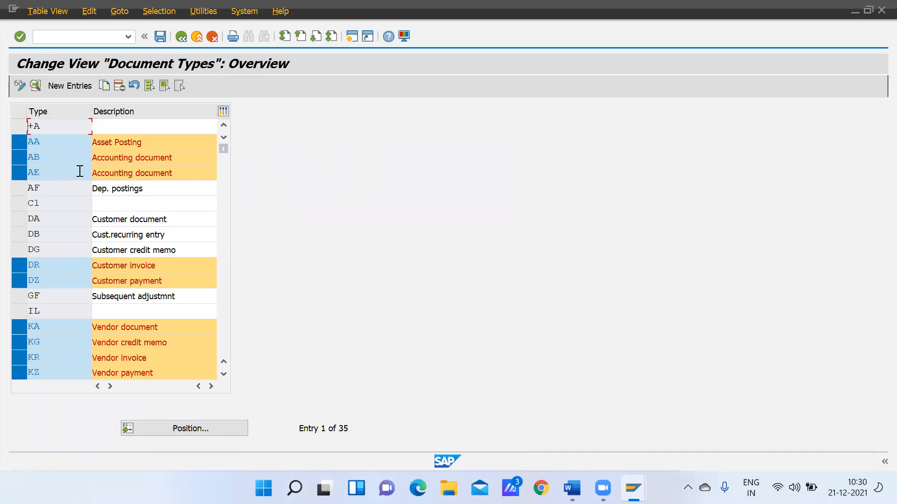
pyautogui.click(181, 37)
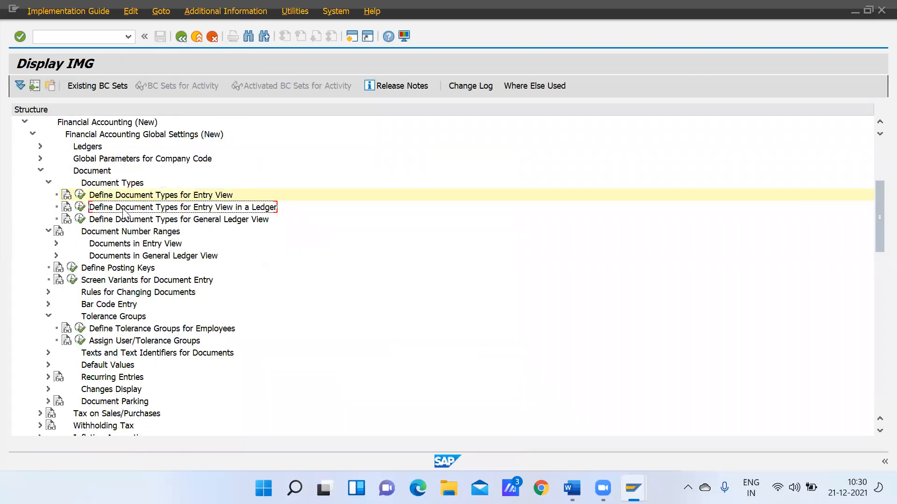
# Try to open Define Document Types for Entry View in a Ledger with ledger 0L as the work area
pyautogui.click(80, 207)
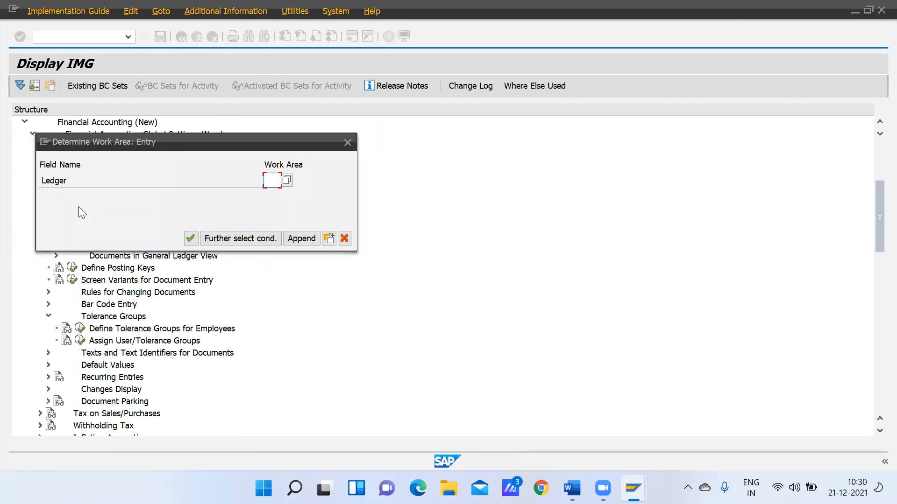
pyautogui.write('0L')
pyautogui.press('Return')
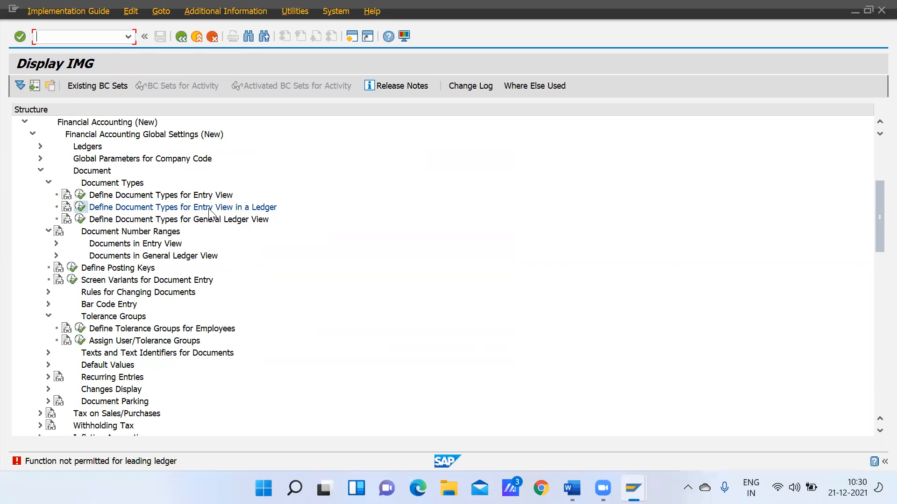
# Open the details of document type SA in Define Document Types for Entry View
pyautogui.click(134, 198)
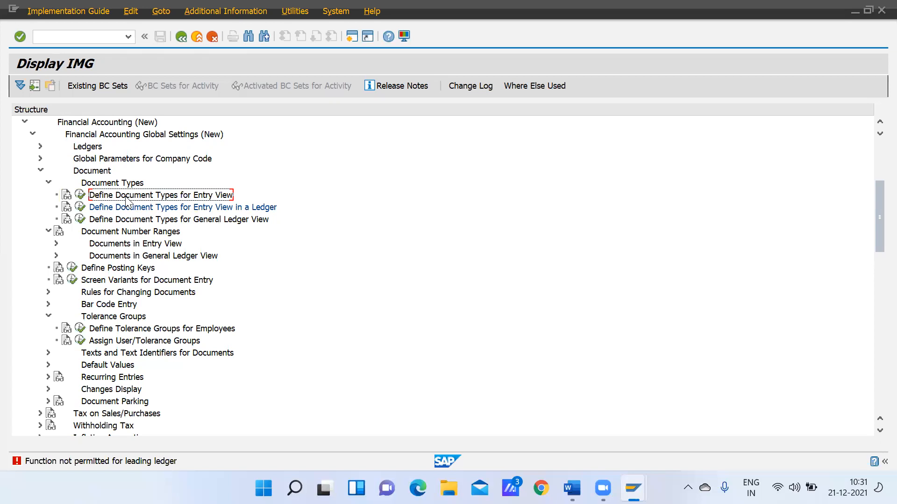
pyautogui.click(136, 234)
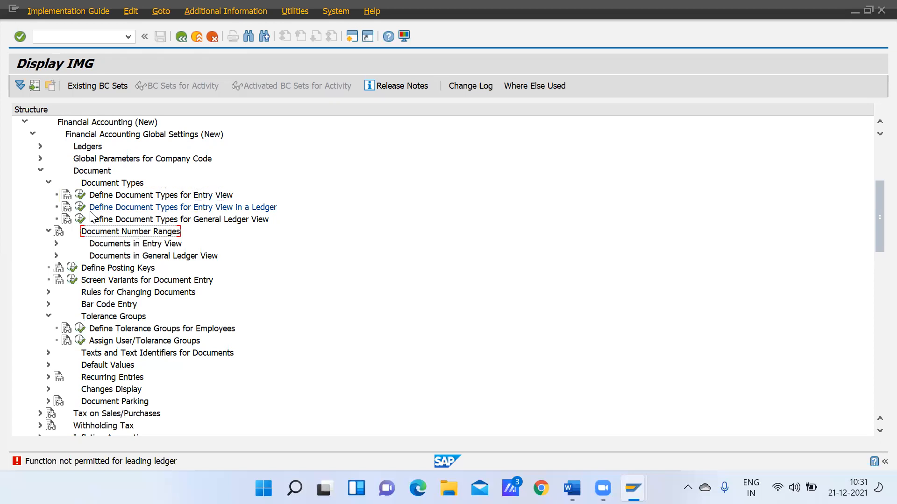
pyautogui.click(80, 195)
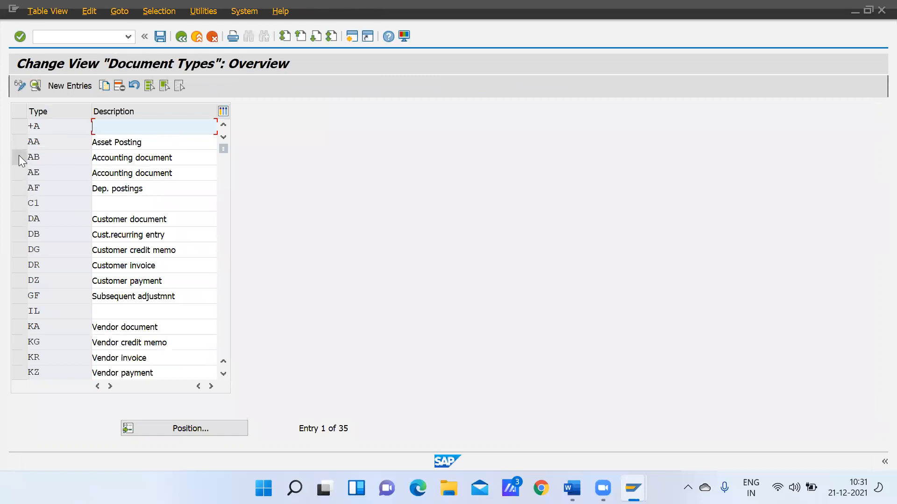
pyautogui.click(224, 334)
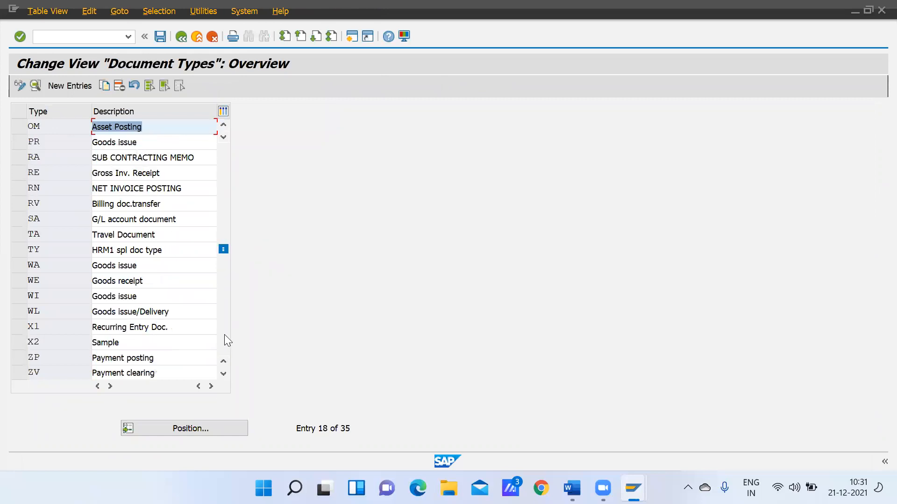
pyautogui.click(21, 219)
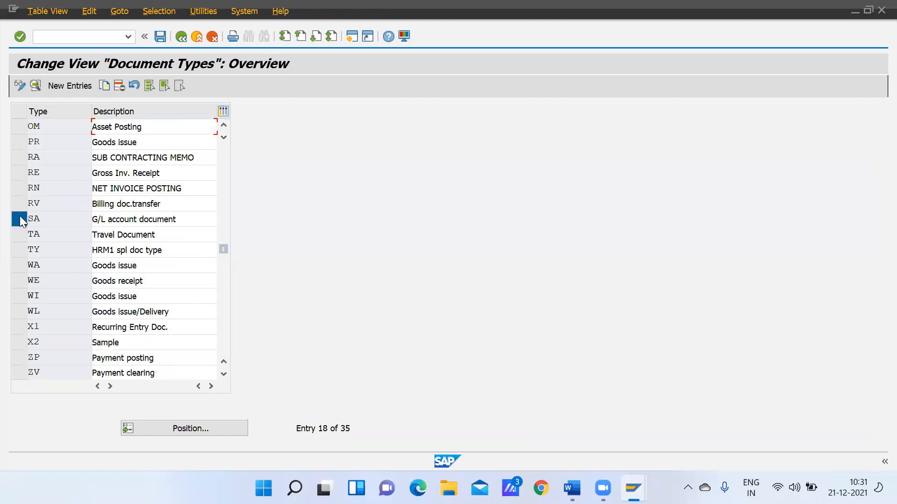
pyautogui.click(36, 86)
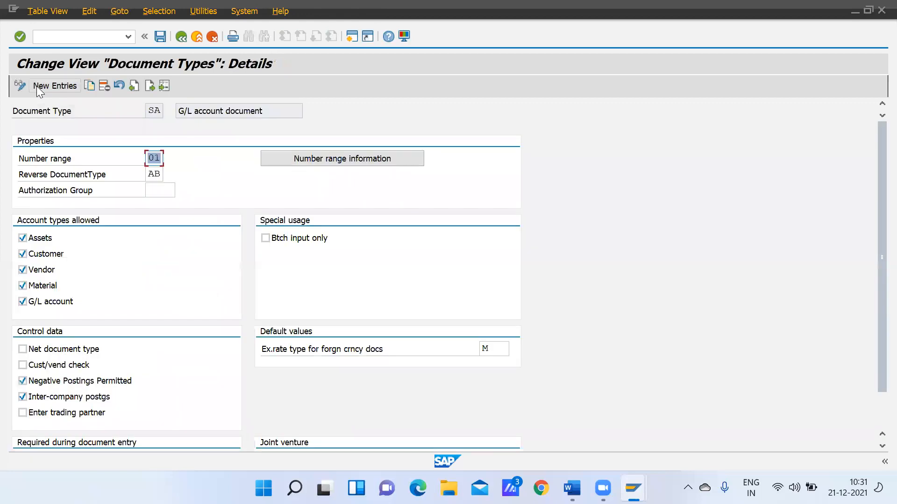
# Review number range 01 among the editable intervals of company code GMOT, then return to the SA document type details
pyautogui.doubleClick(155, 159)
pyautogui.click(367, 158)
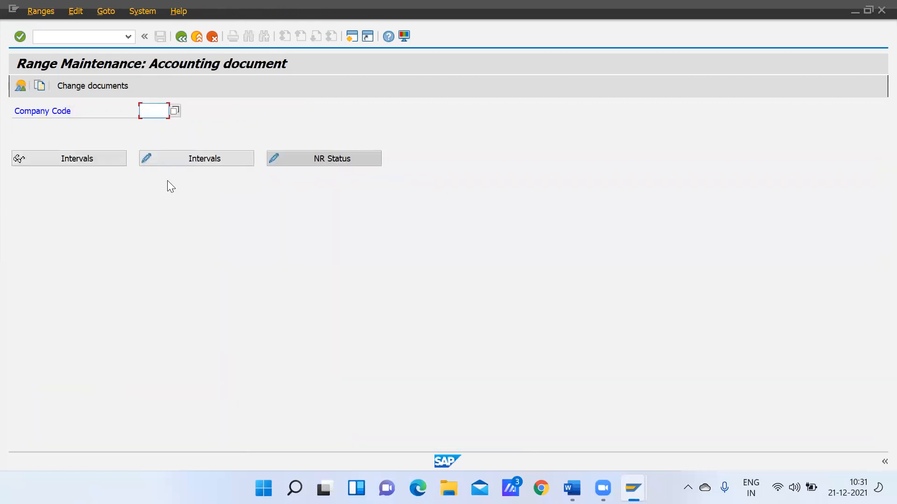
pyautogui.write('gmot')
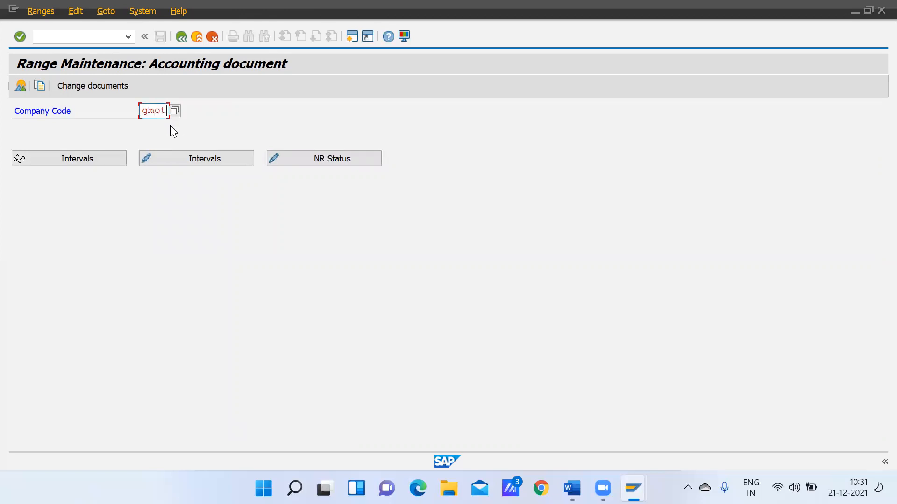
pyautogui.click(199, 158)
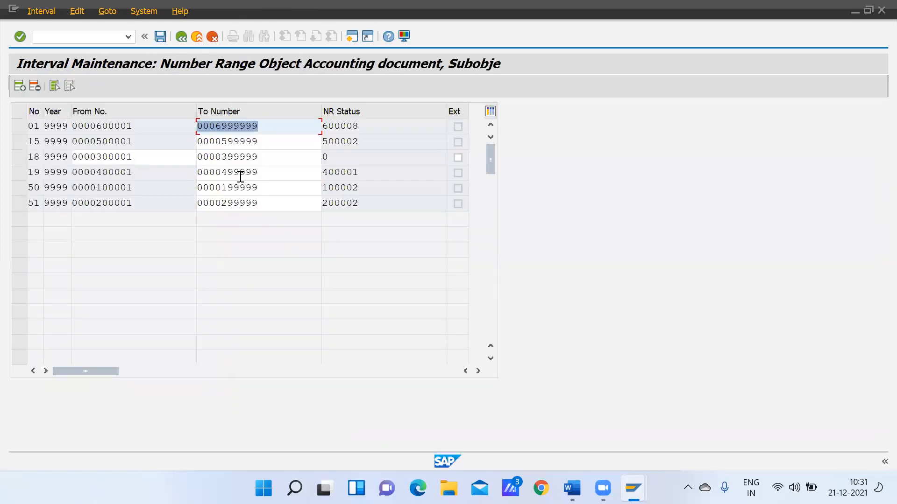
pyautogui.click(19, 127)
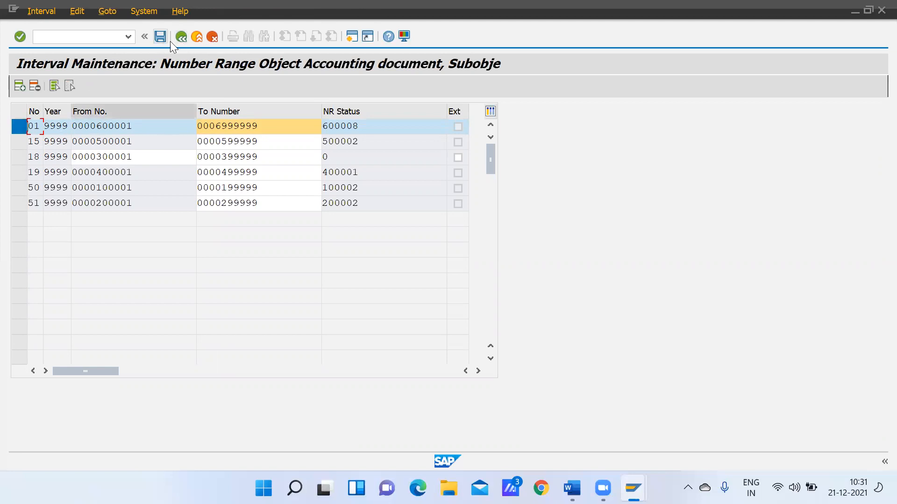
pyautogui.click(182, 37)
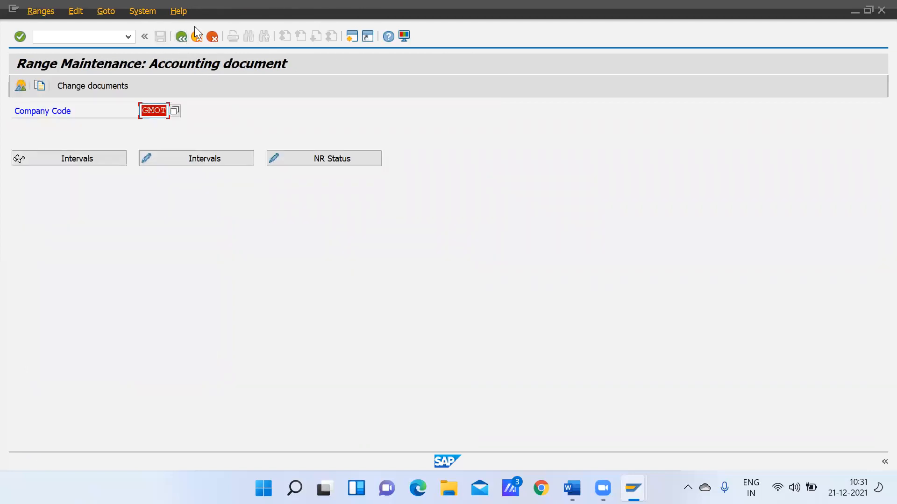
pyautogui.click(182, 38)
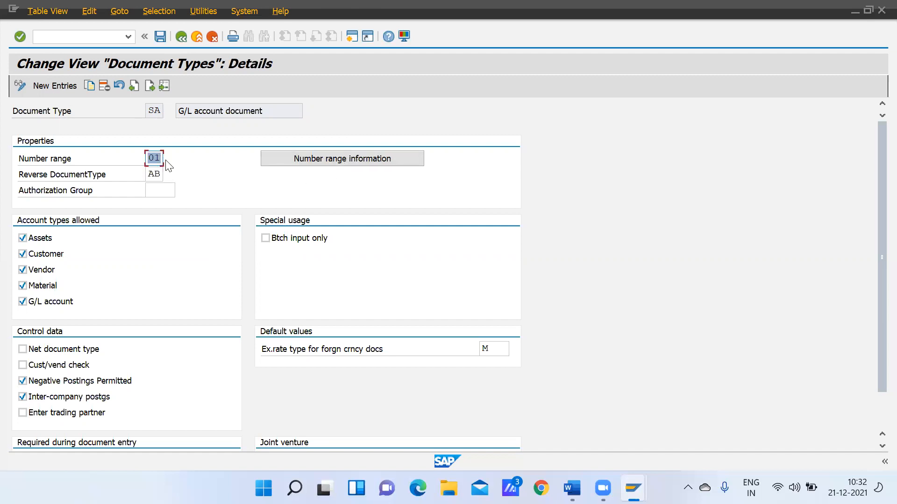
# Check the number range intervals for company code GMOT again from document type SA and return to its details
pyautogui.click(311, 163)
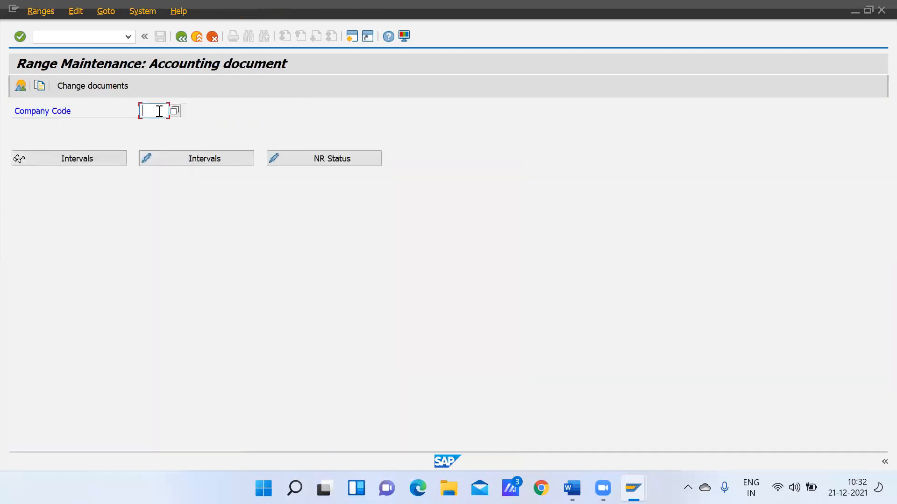
pyautogui.write('gmct')
pyautogui.click(211, 157)
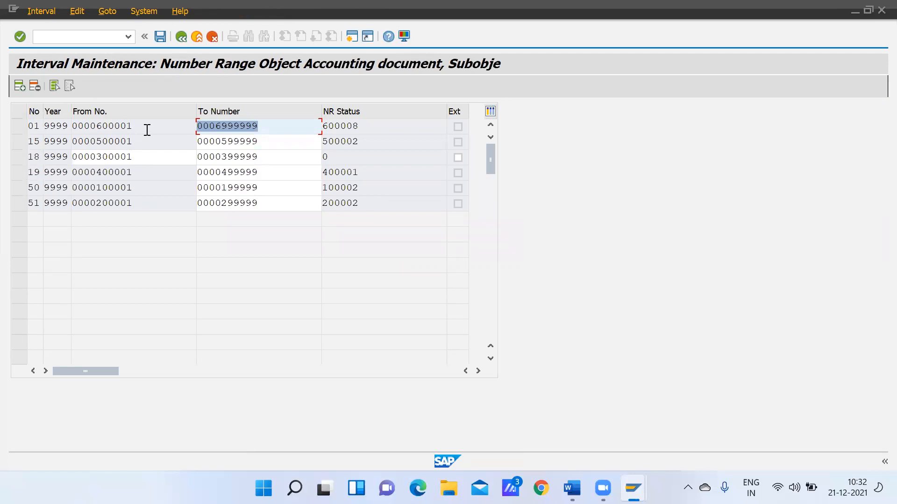
pyautogui.click(180, 37)
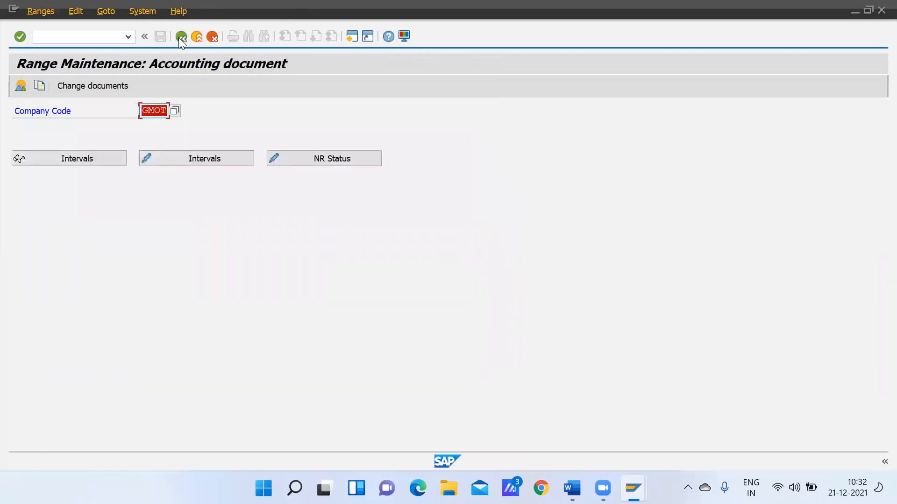
pyautogui.click(180, 38)
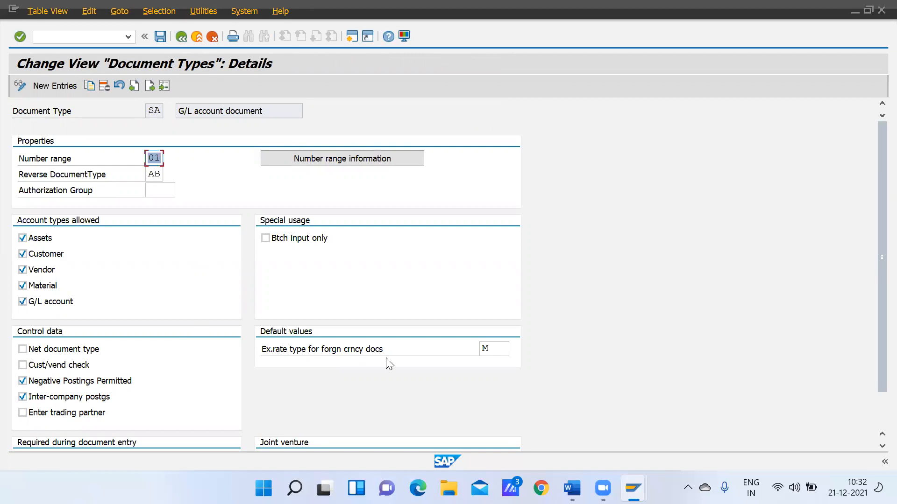
# Inspect SA's default exchange rate type for foreign currency documents and return to the Display IMG structure
pyautogui.click(500, 347)
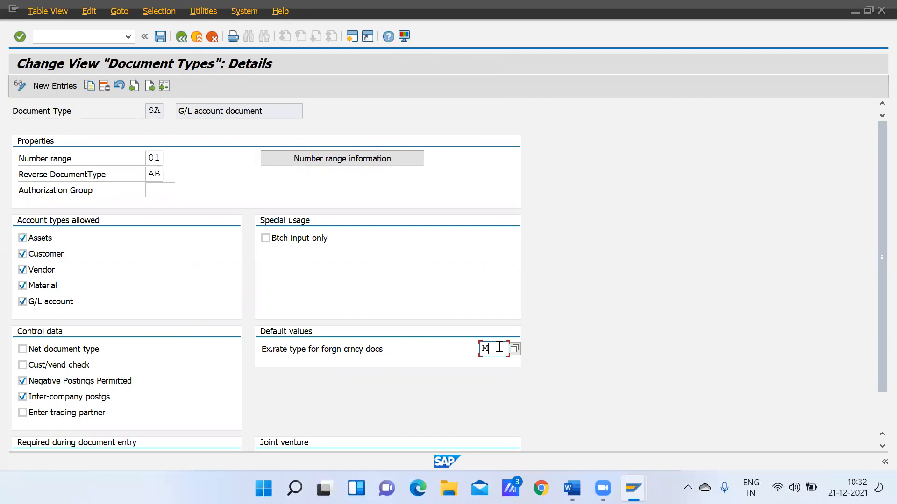
pyautogui.click(181, 39)
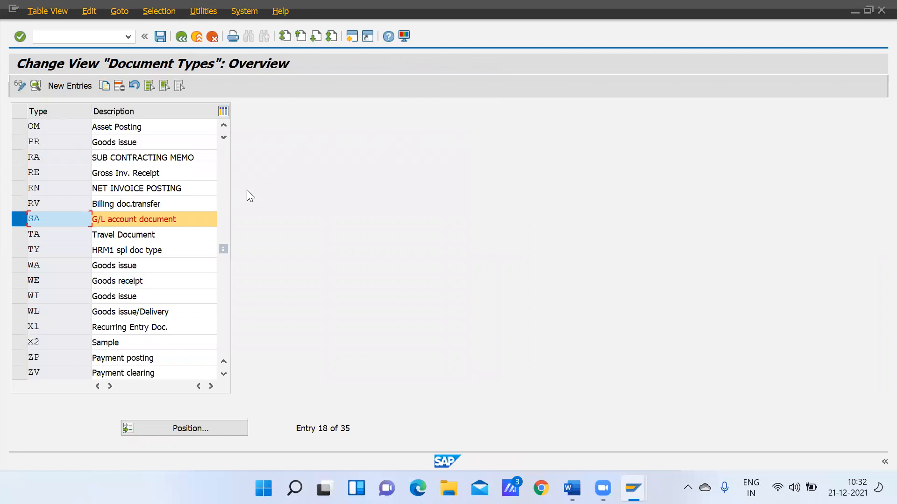
pyautogui.click(181, 37)
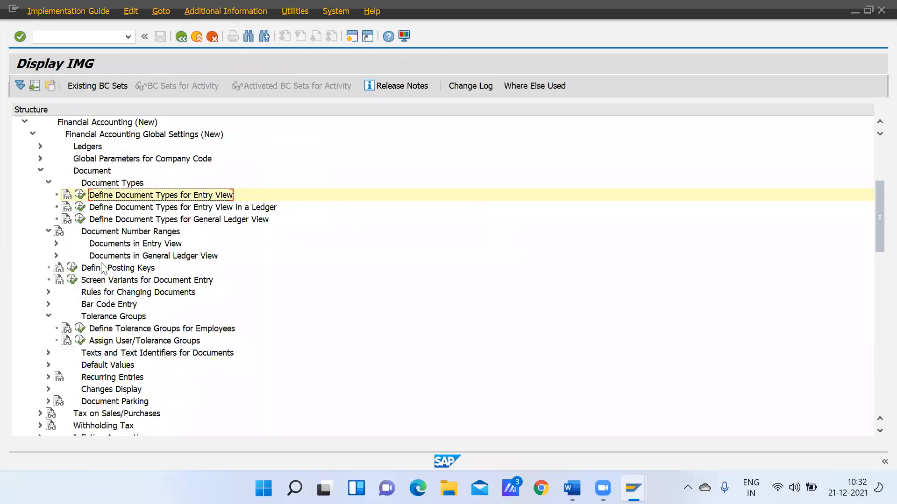
# Review company code GMOT's intervals through Define Document Number Ranges for Entry View and return to the IMG structure
pyautogui.click(103, 244)
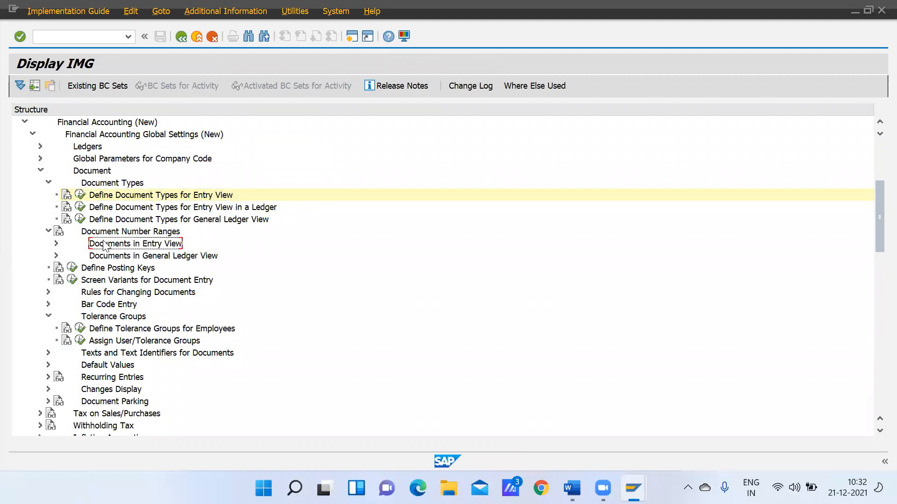
pyautogui.click(56, 244)
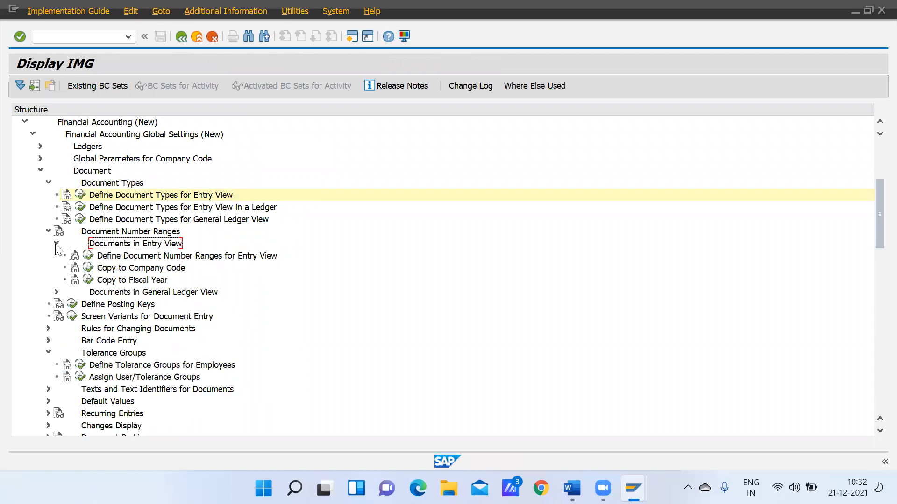
pyautogui.click(119, 259)
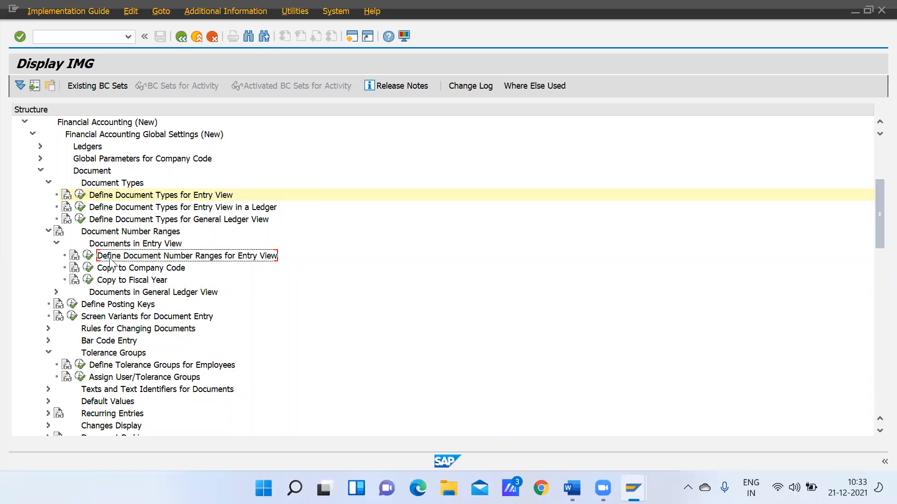
pyautogui.click(87, 256)
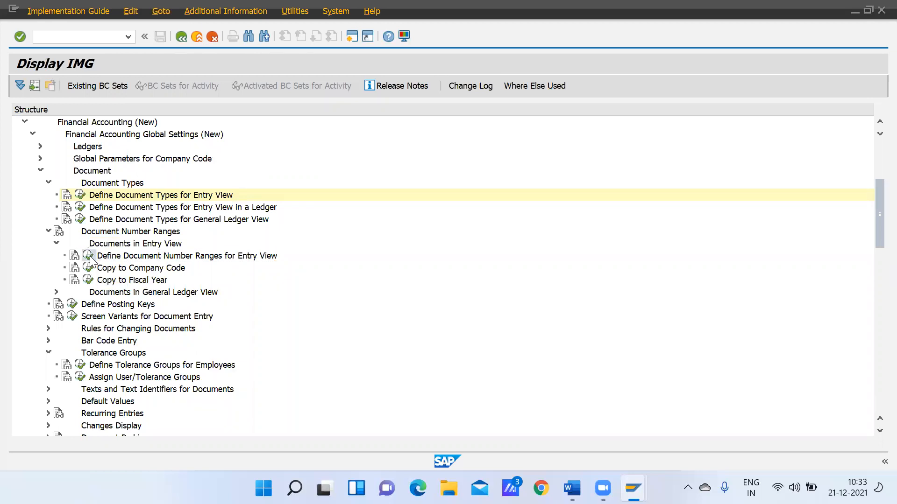
pyautogui.write('gmot')
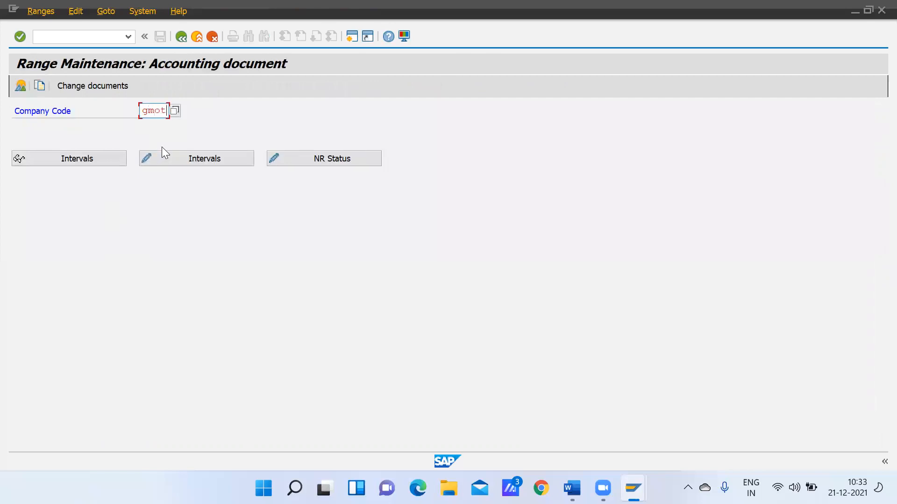
pyautogui.click(188, 160)
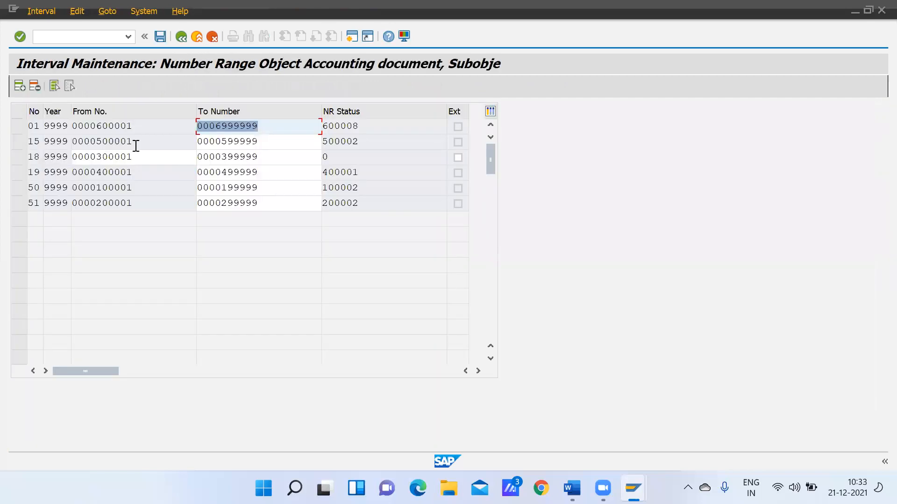
pyautogui.click(182, 35)
pyautogui.click(183, 38)
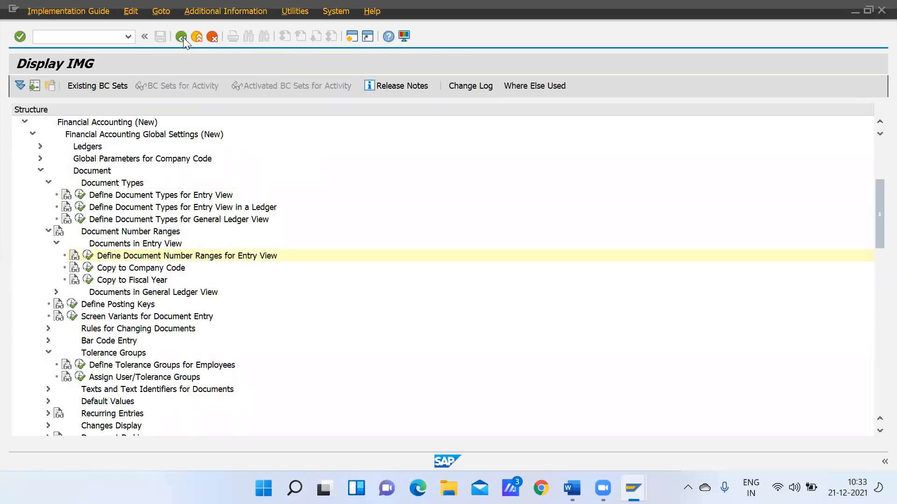
# Open Copy to Company Code for entry view documents and set number range 01 and fiscal year 2021
pyautogui.click(88, 267)
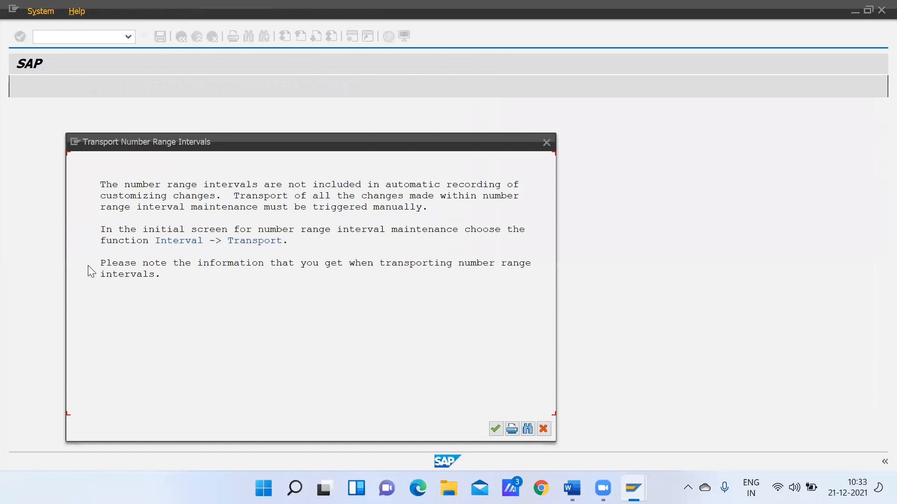
pyautogui.click(497, 430)
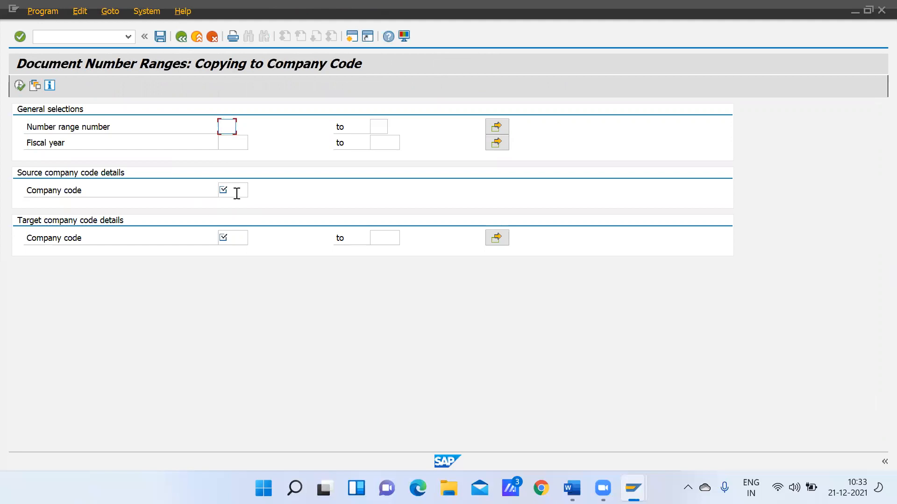
pyautogui.write('01')
pyautogui.click(233, 143)
pyautogui.write('2021')
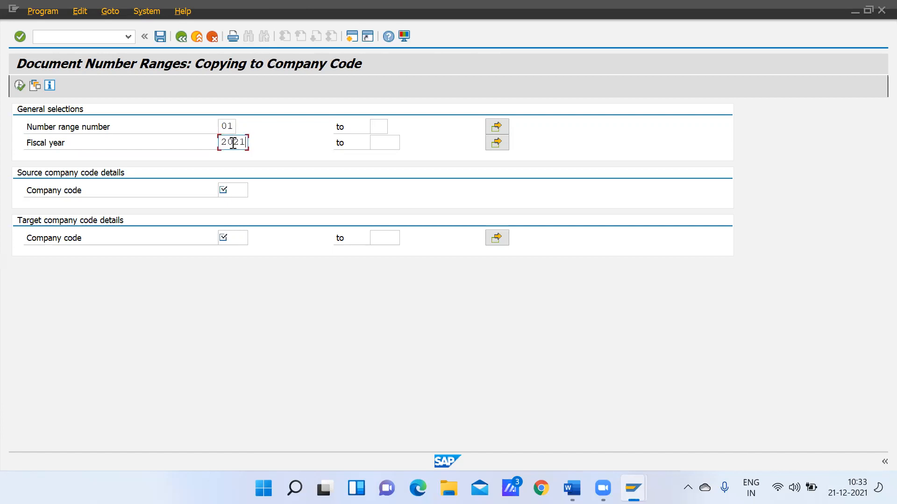
# Set both the source and the target company code to GMOT for the number range copy
pyautogui.click(233, 192)
pyautogui.write('gmot')
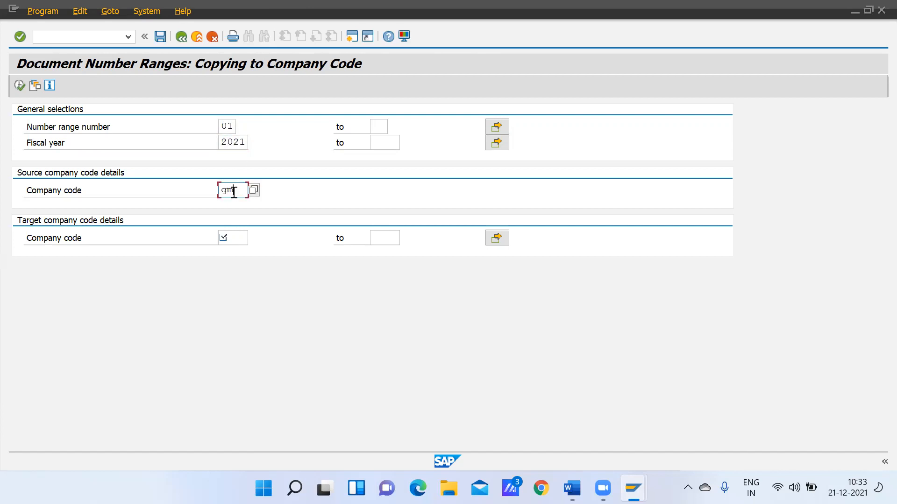
pyautogui.click(235, 236)
pyautogui.write('gmot')
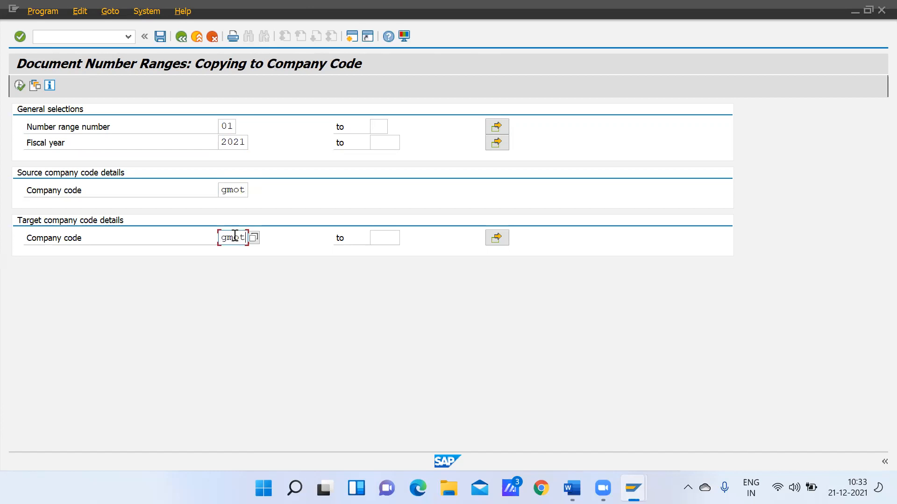
# Set the upper limits to fiscal year 2022 and number range 01, and try to execute the copy
pyautogui.click(387, 143)
pyautogui.write('2022')
pyautogui.click(378, 130)
pyautogui.write('01')
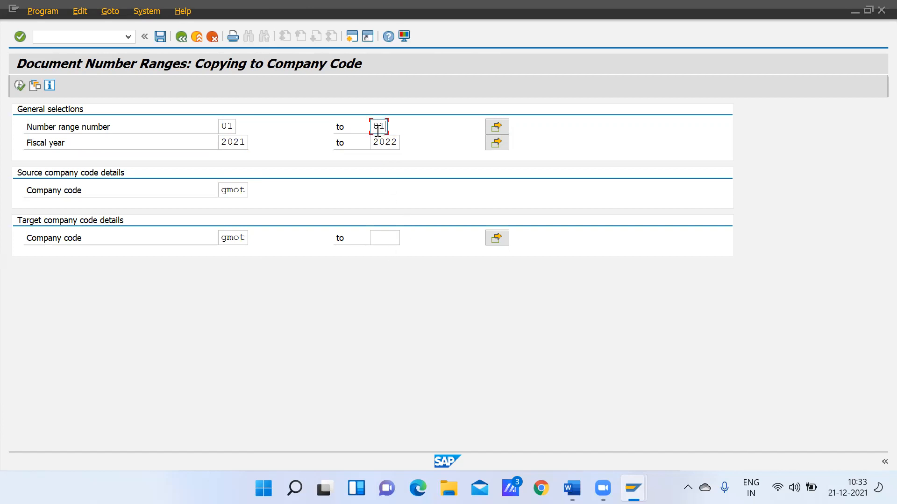
pyautogui.click(15, 83)
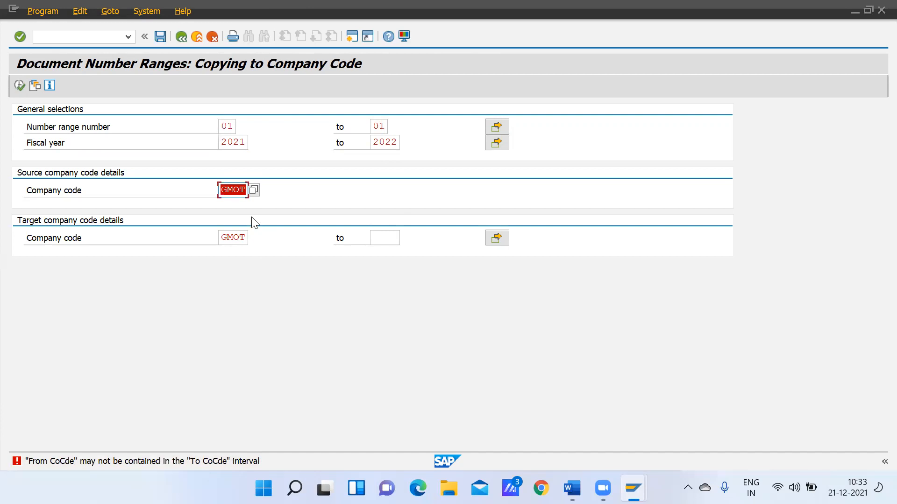
# Clear the target company code and try to execute the number range copy again
pyautogui.click(246, 237)
pyautogui.press('BackSpace')
pyautogui.press('BackSpace')
pyautogui.press('BackSpace')
pyautogui.press('BackSpace')
pyautogui.press('Escape')
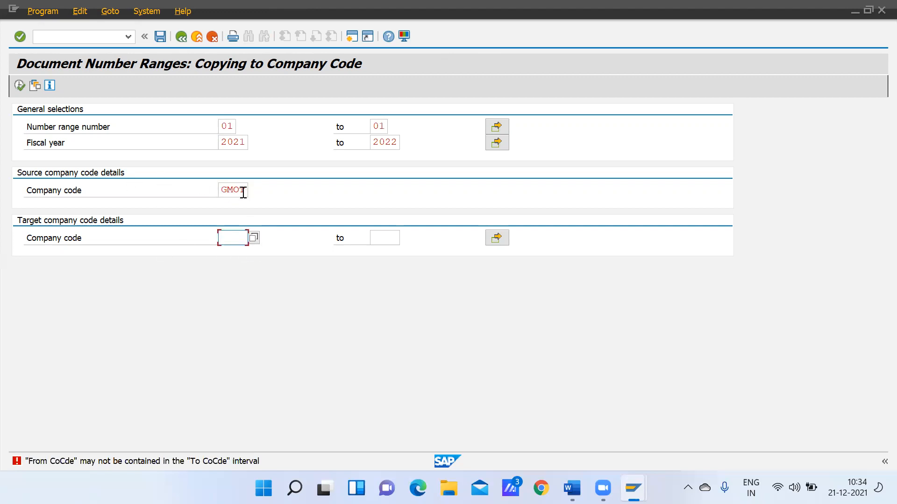
pyautogui.click(19, 86)
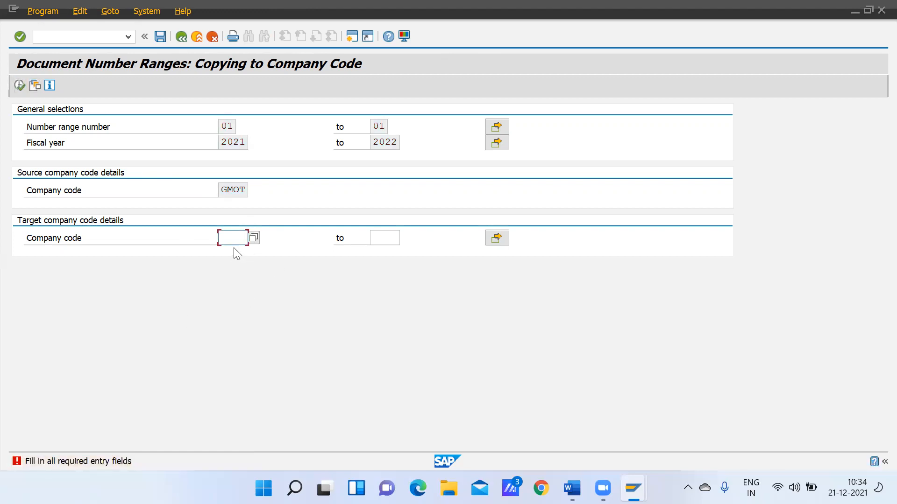
# Search the company code list for gmot and execute the number range copy with target company code ABCD
pyautogui.click(253, 238)
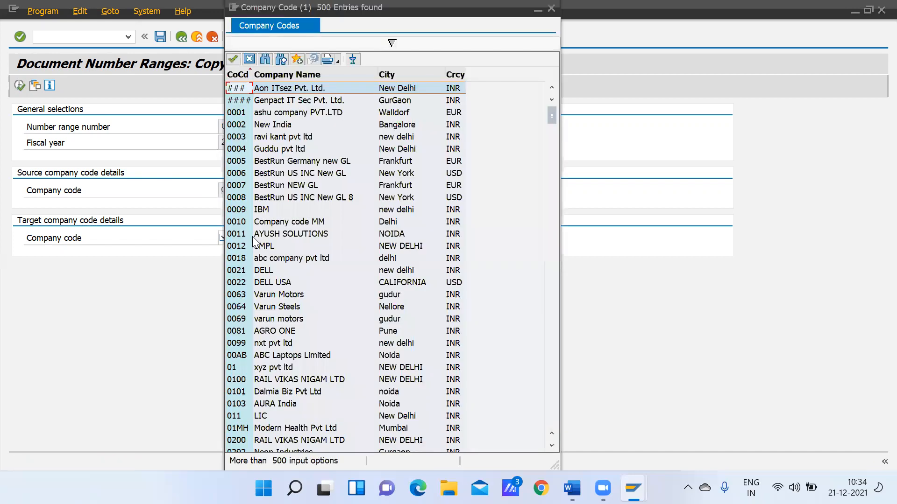
pyautogui.click(264, 60)
pyautogui.write('gmot')
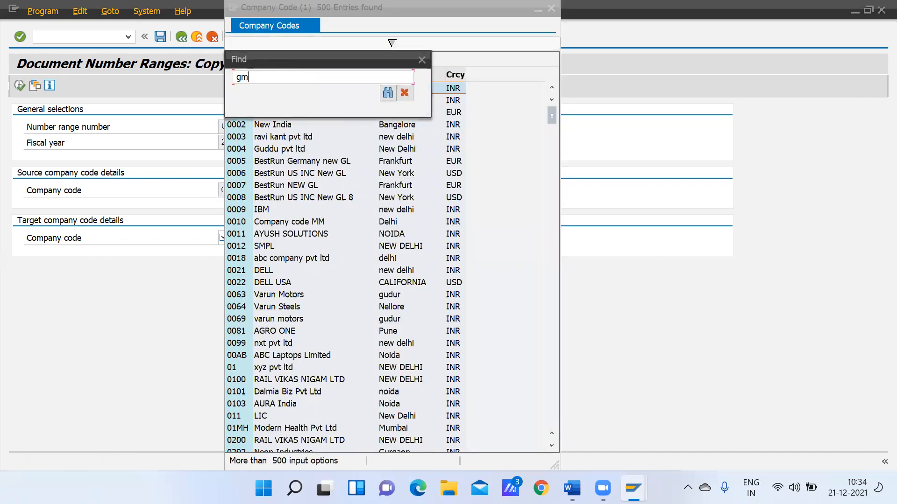
pyautogui.press('Return')
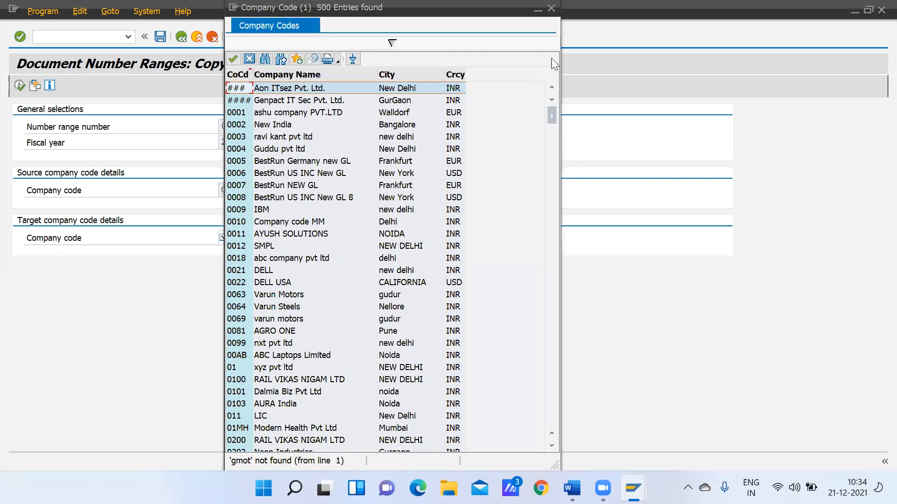
pyautogui.click(552, 7)
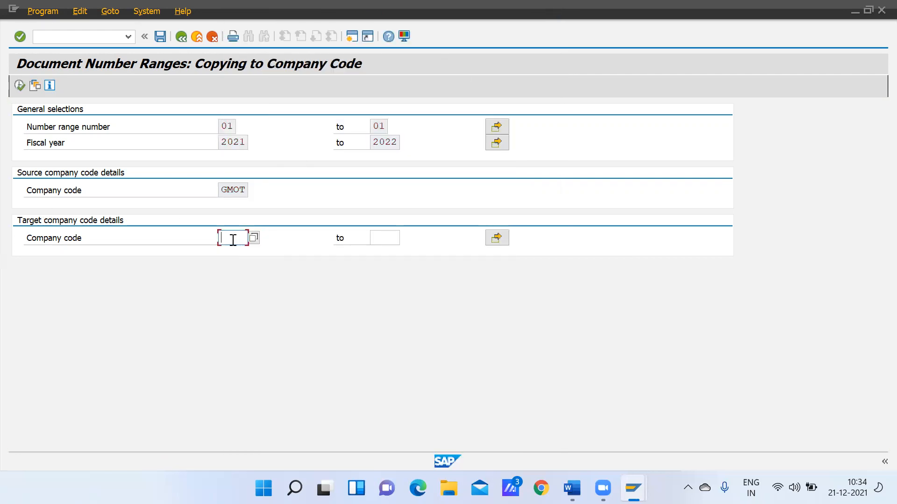
pyautogui.write('ABCD')
pyautogui.press('Return')
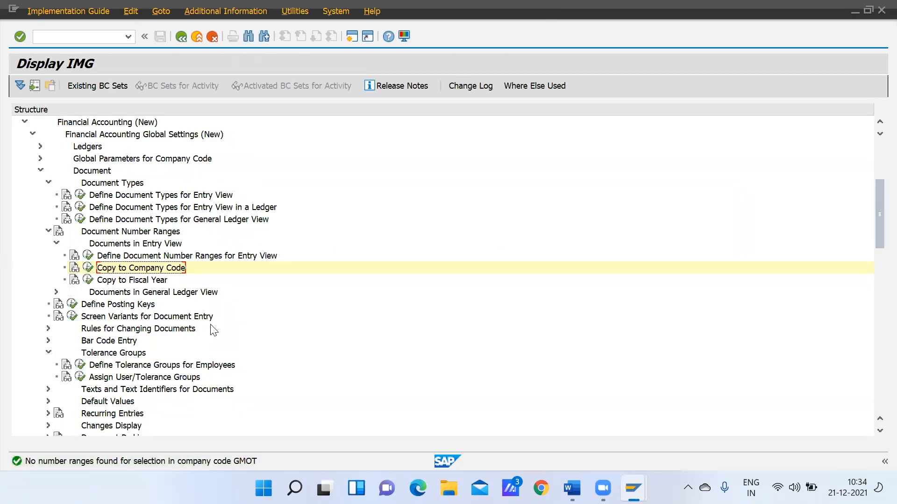
# Open Copy to Fiscal Year for entry view documents and set company code gmot and number range 01
pyautogui.click(115, 281)
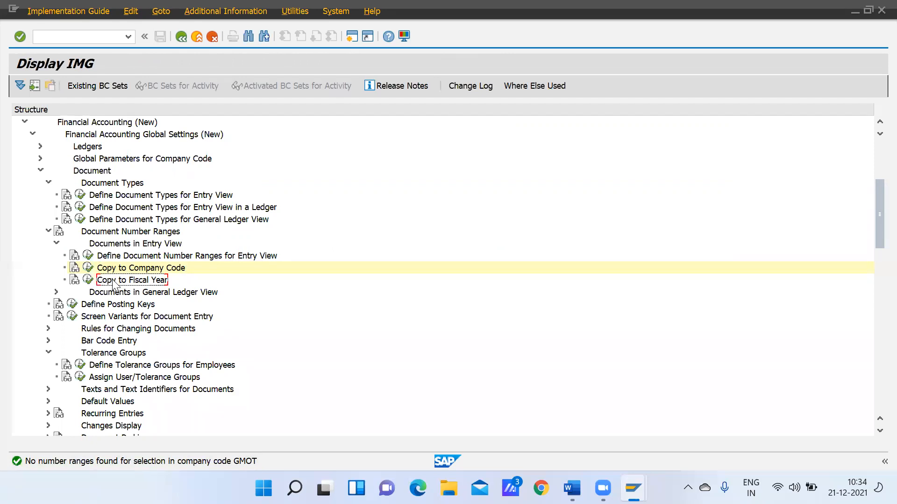
pyautogui.click(87, 280)
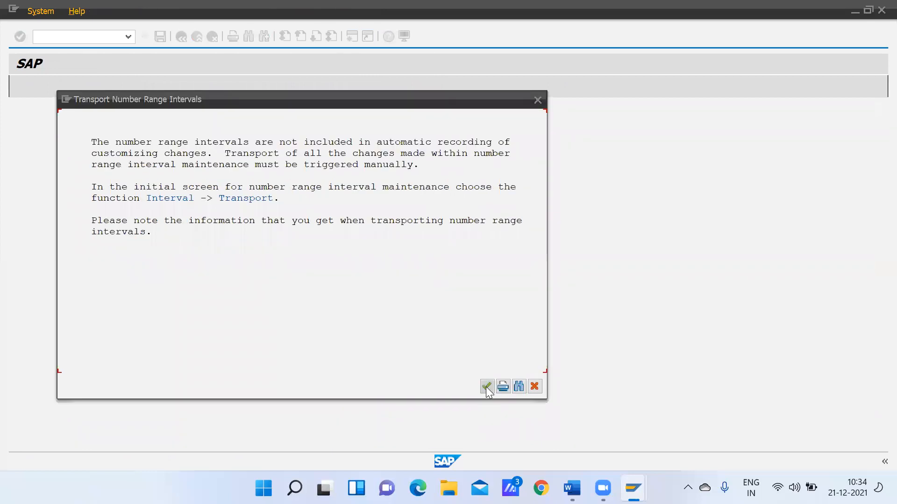
pyautogui.click(486, 387)
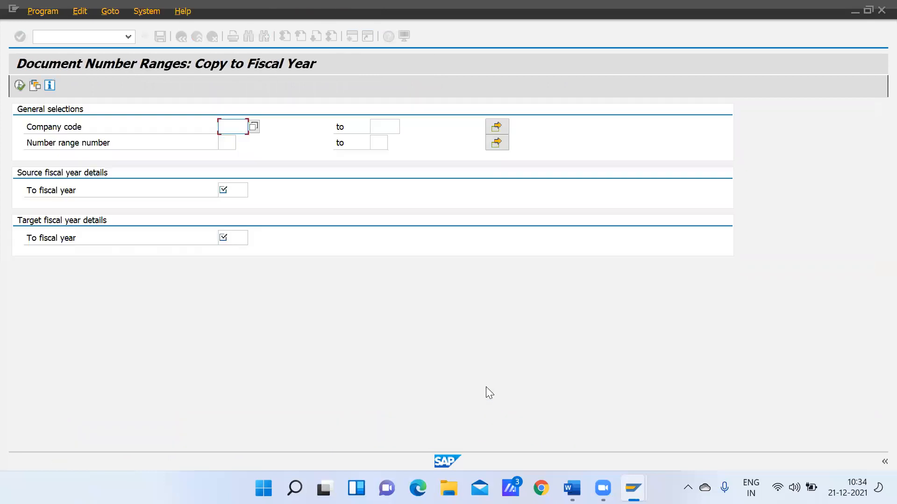
pyautogui.click(242, 125)
pyautogui.write('gmot')
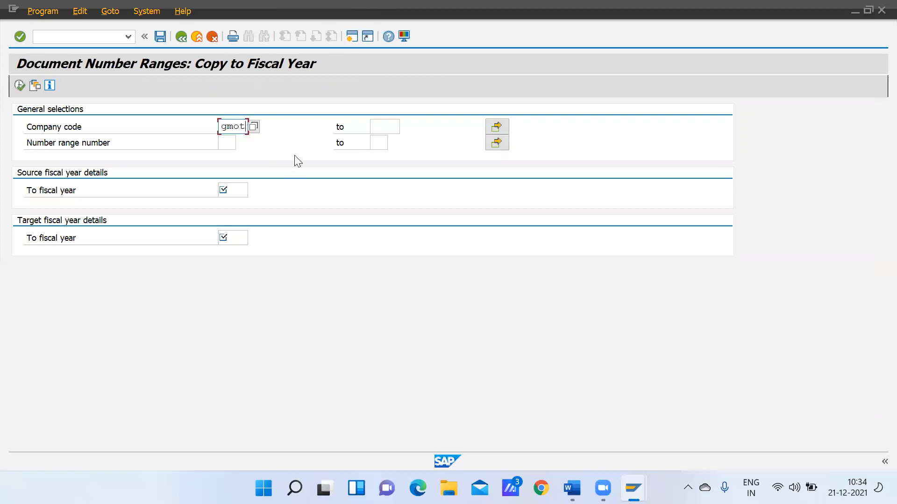
pyautogui.click(230, 143)
pyautogui.write('01')
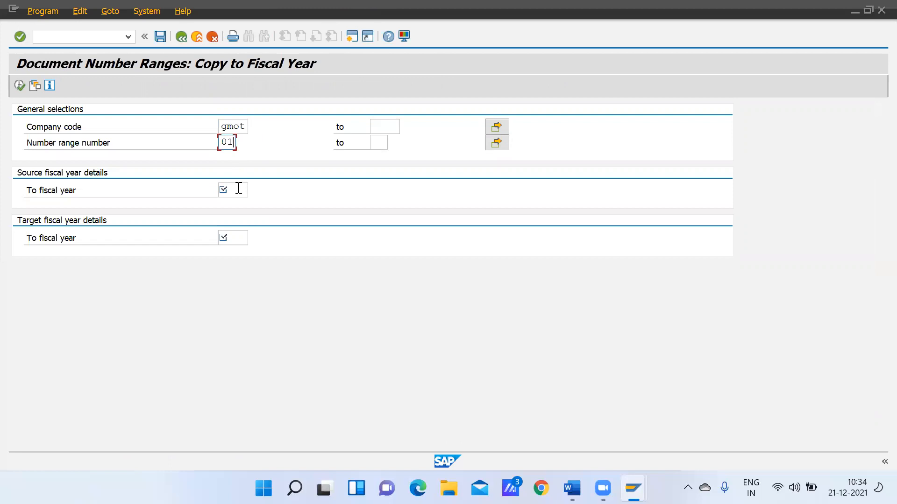
# Copy the number range from source fiscal year 2021 to target fiscal year 2022, confirm the change, and return to the IMG structure
pyautogui.click(238, 188)
pyautogui.write('2021')
pyautogui.click(240, 240)
pyautogui.write('2022')
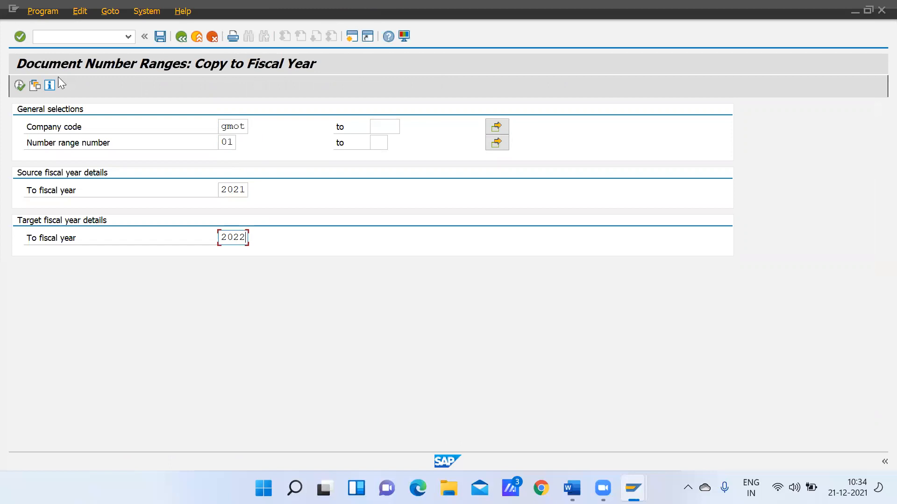
pyautogui.click(19, 85)
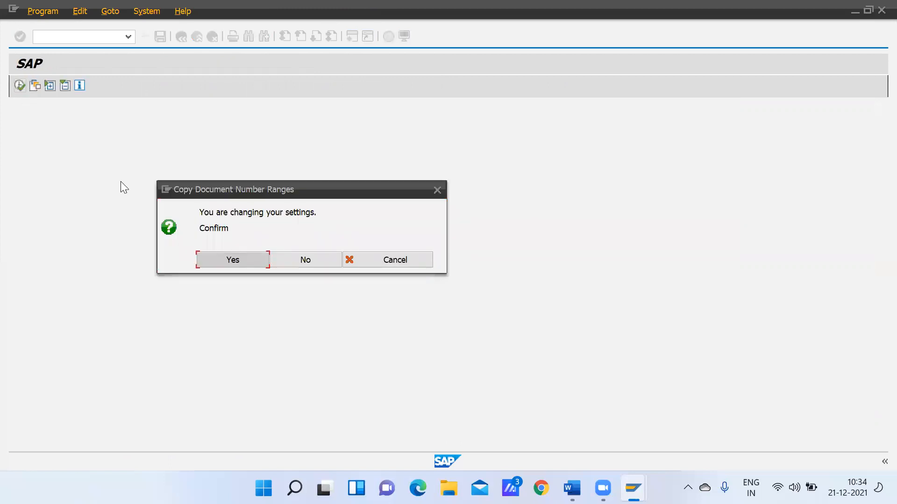
pyautogui.click(237, 267)
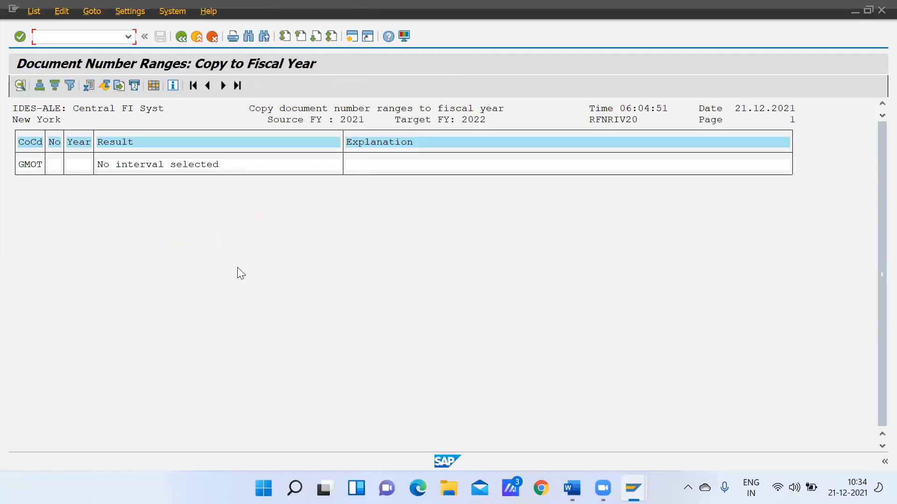
pyautogui.click(181, 41)
pyautogui.click(181, 41)
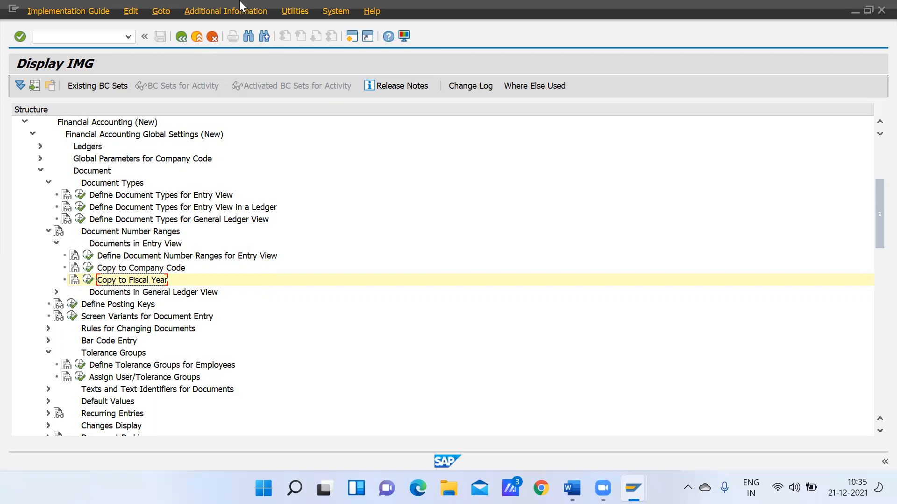
# Review the entry view activities for document types, number ranges and copying in the IMG structure, and minimize the window
pyautogui.click(158, 197)
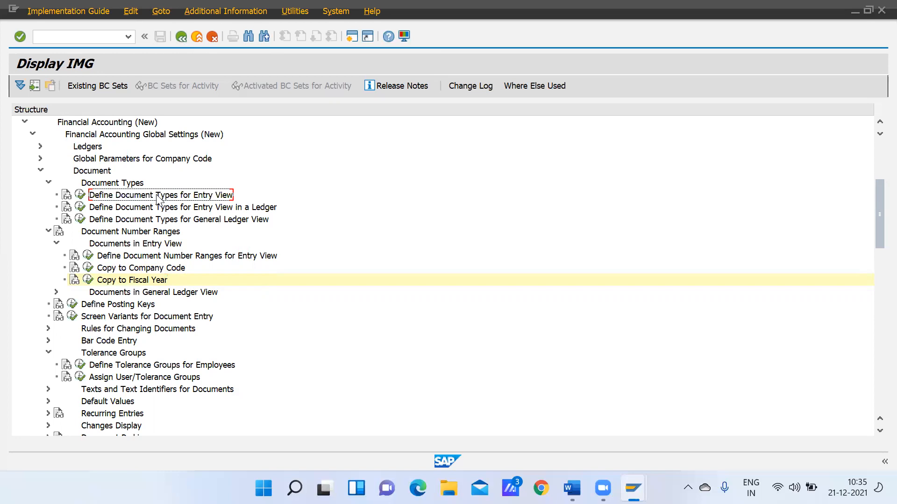
pyautogui.click(168, 256)
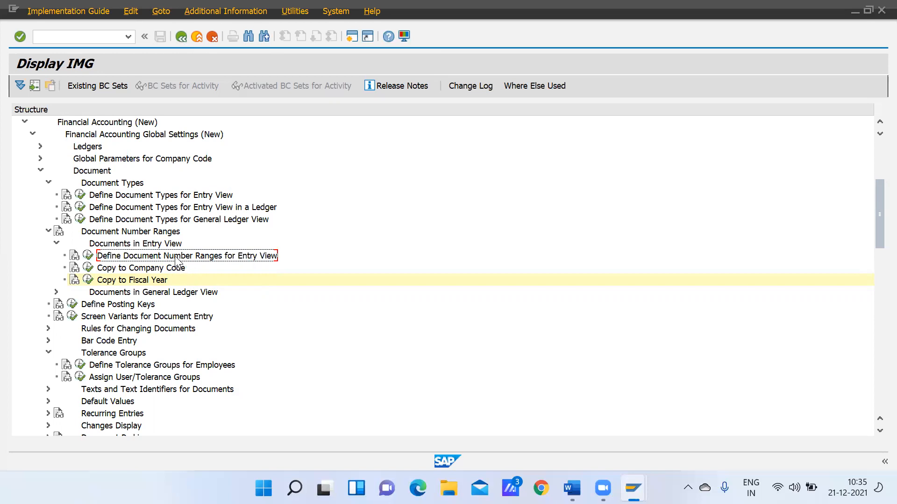
pyautogui.click(159, 281)
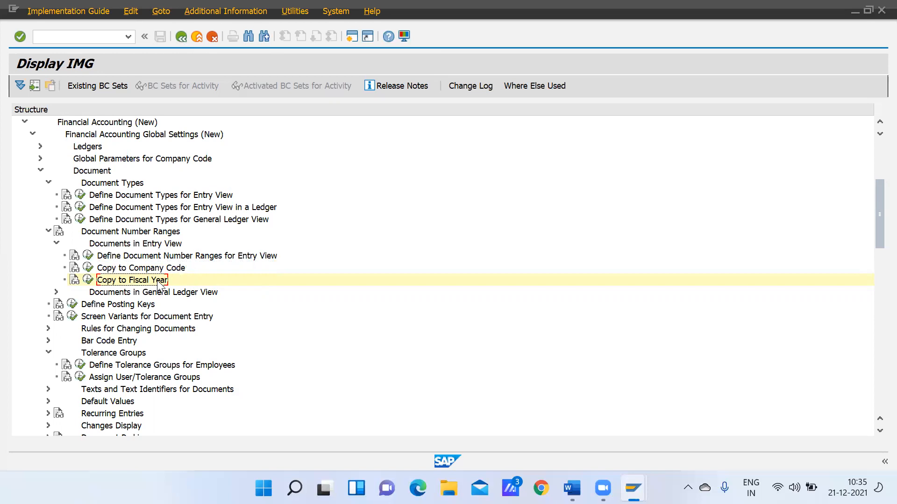
pyautogui.click(156, 268)
pyautogui.click(854, 9)
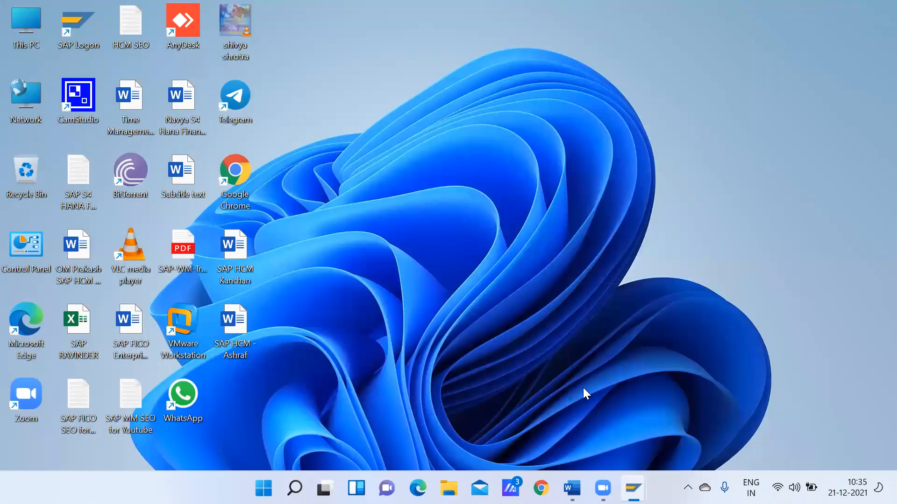